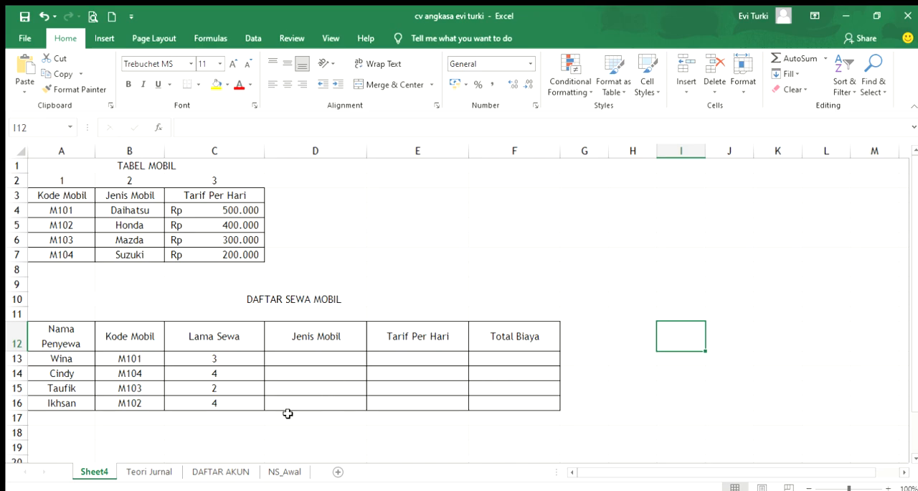
Look through the Teori Jurnal, DAFTAR AKUN and NS_Awal worksheets, and return to Sheet4
click(159, 471)
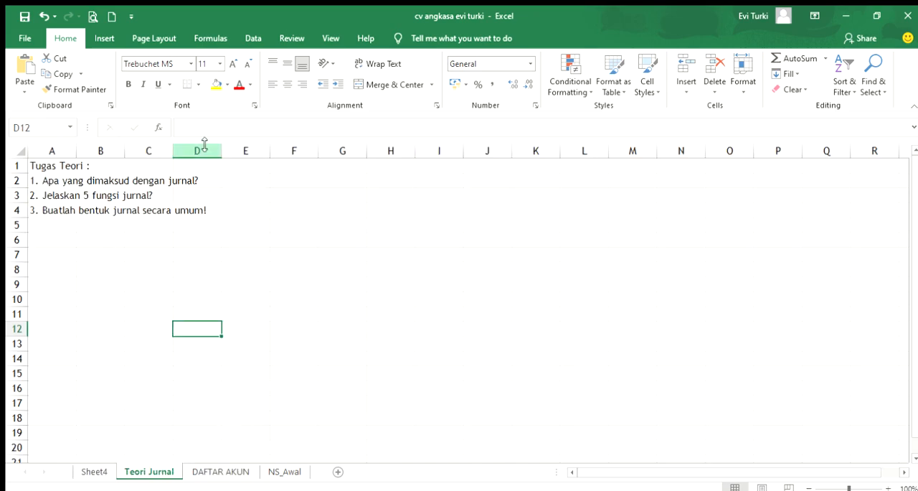
click(215, 471)
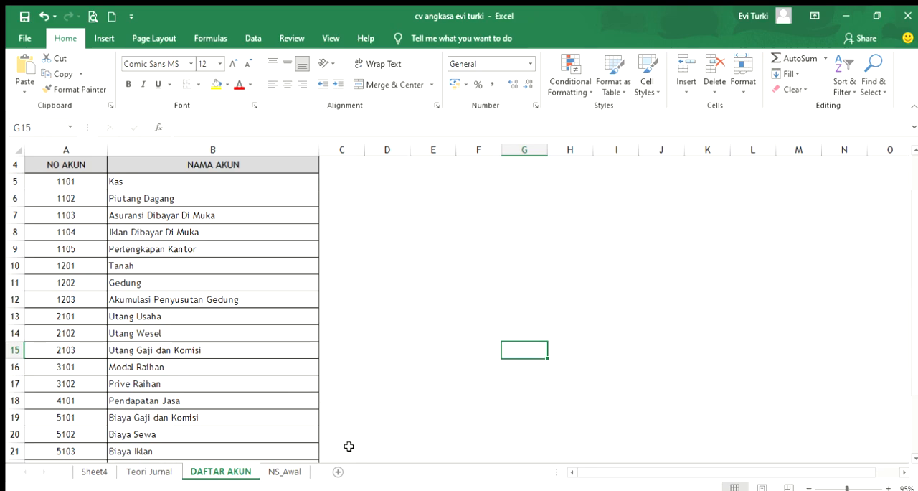
click(283, 471)
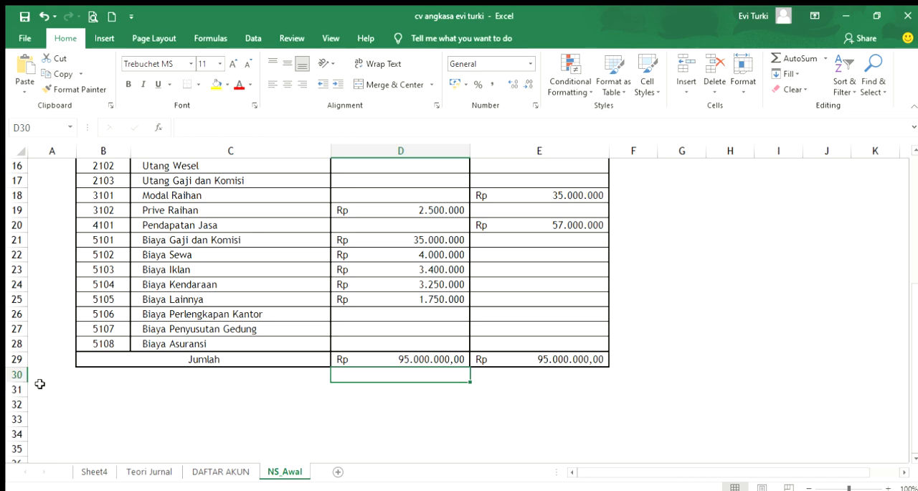
click(92, 471)
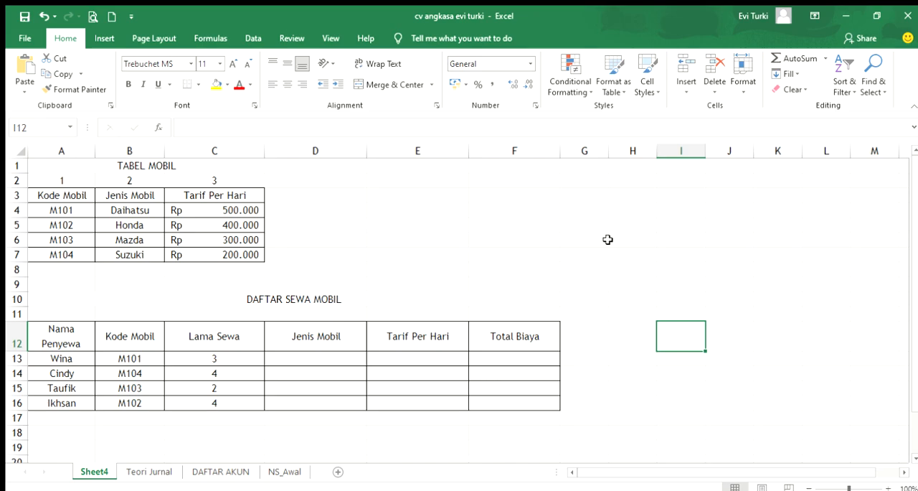
Read the theory question about lookup functions in cell A22, below the DAFTAR SEWA MOBIL table
click(63, 443)
scroll(64, 443, down, 3)
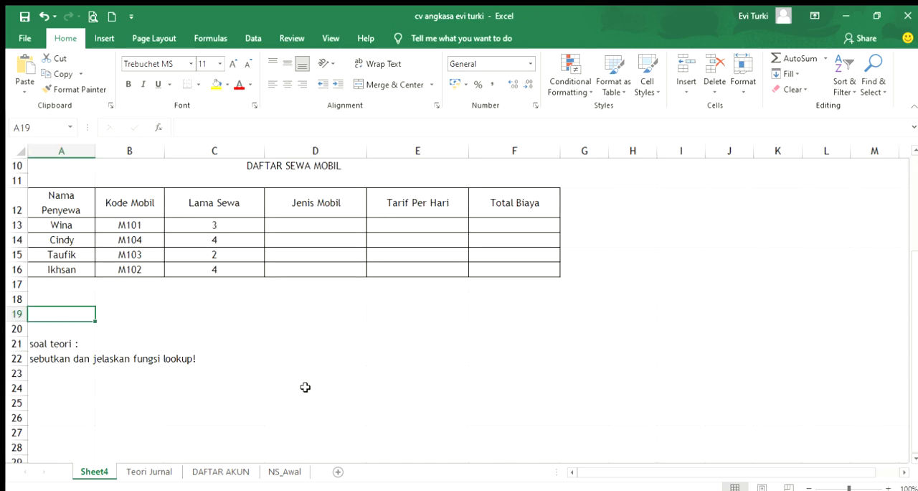
click(44, 362)
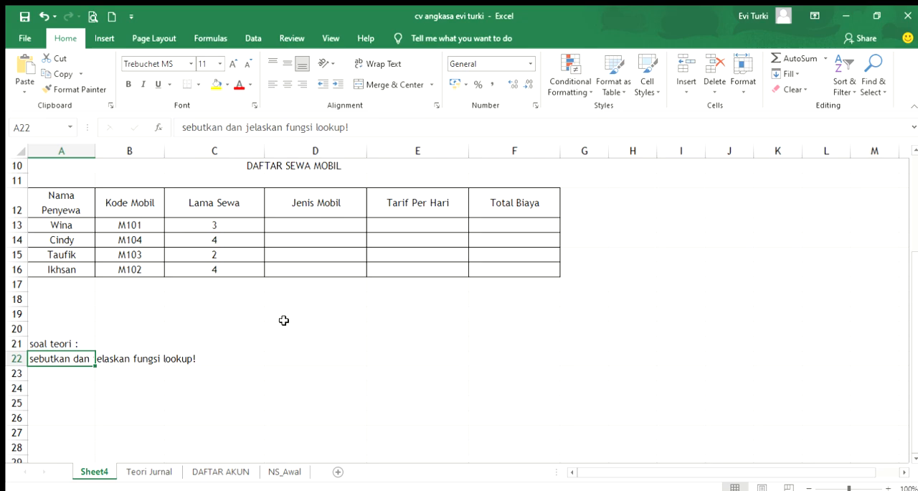
scroll(446, 355, up, 3)
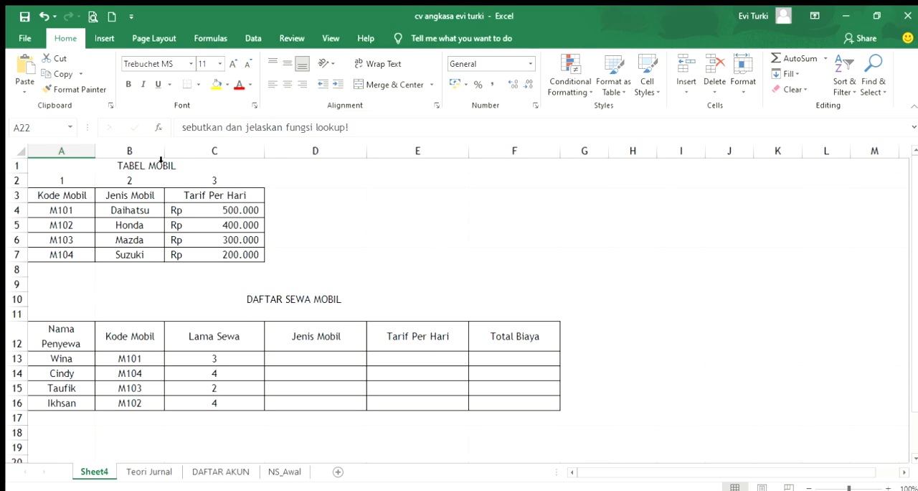
Examine the extent of the TABEL MOBIL table in A3:C7 and the DAFTAR SEWA MOBIL table in A12:F16
drag(58, 195, 236, 255)
drag(48, 339, 496, 405)
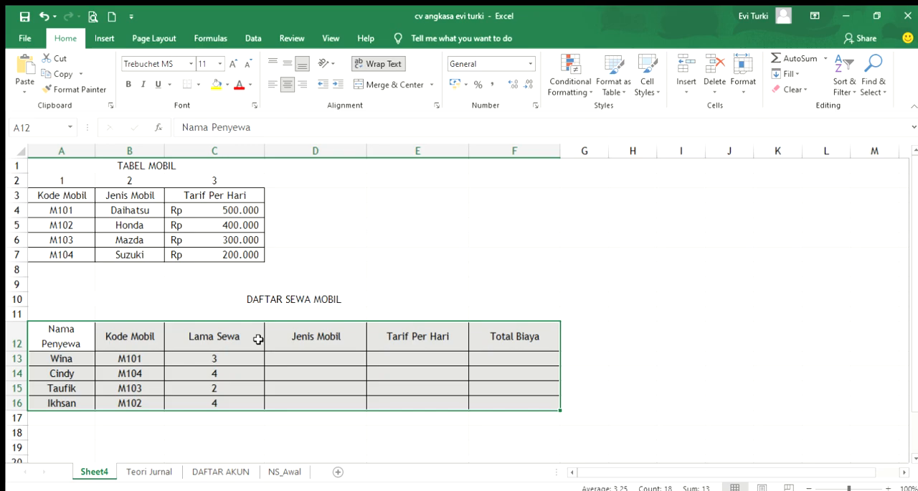
click(691, 335)
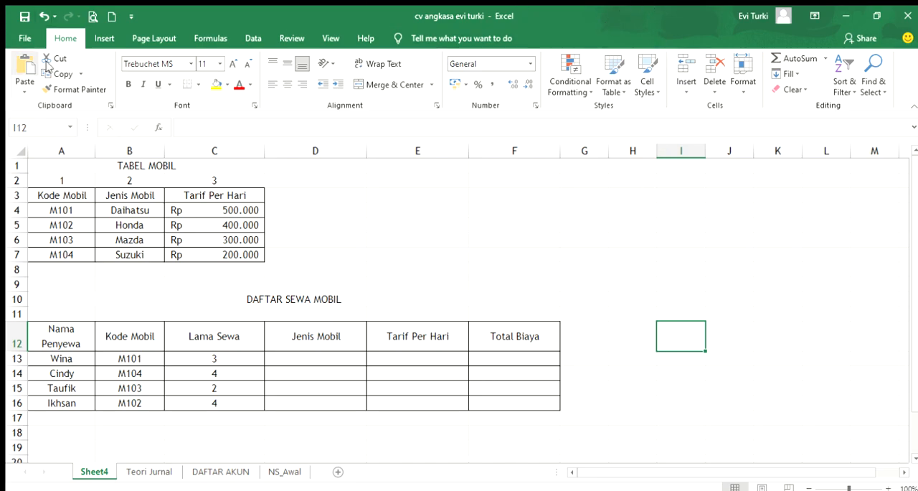
click(355, 264)
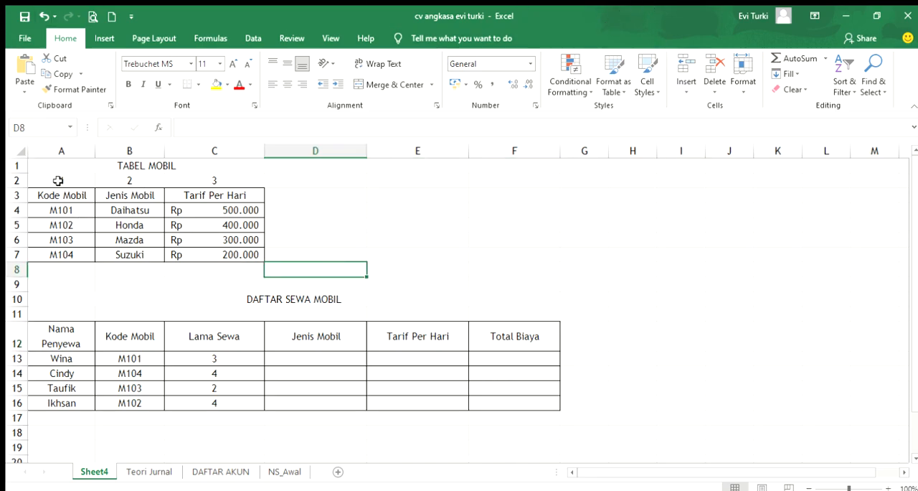
Examine the column index numbers in cells A2 to C2 above the TABEL MOBIL headings
click(58, 181)
click(105, 180)
click(66, 176)
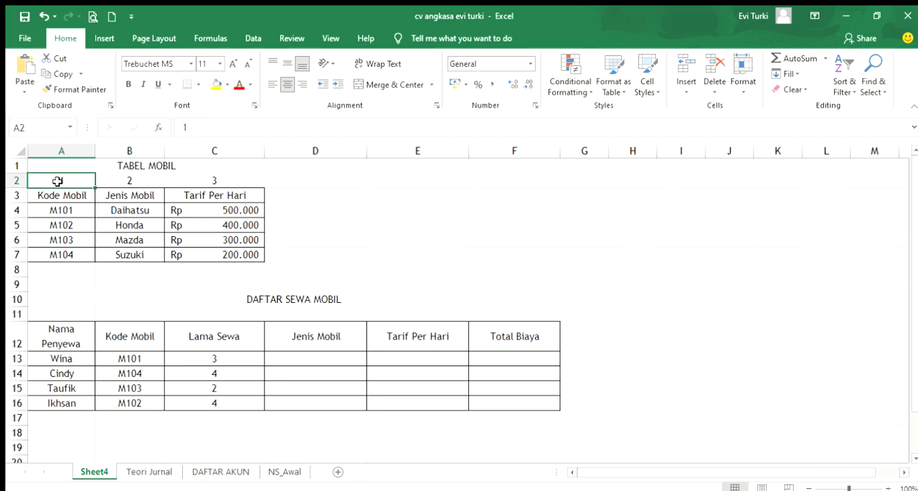
click(141, 179)
click(224, 180)
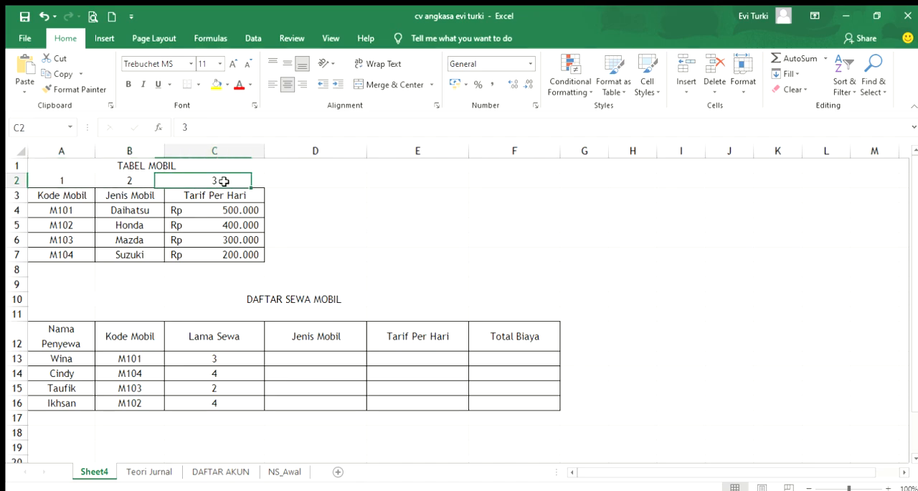
click(69, 180)
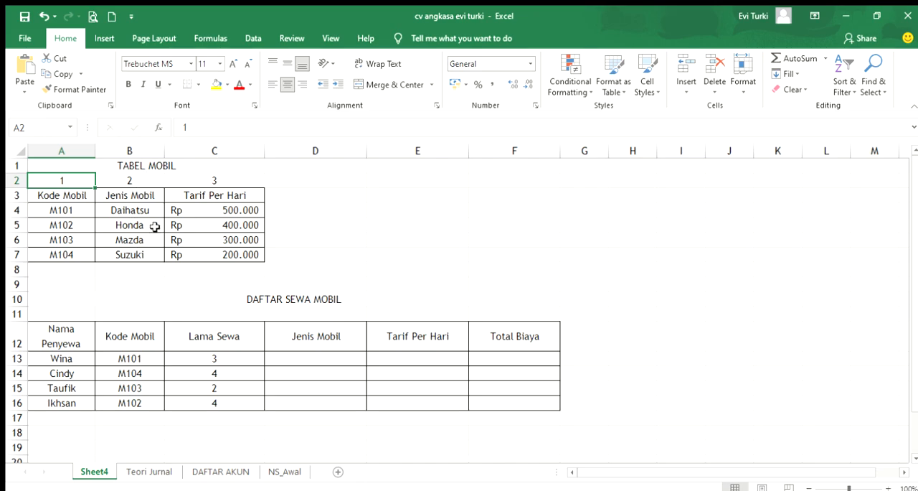
click(226, 179)
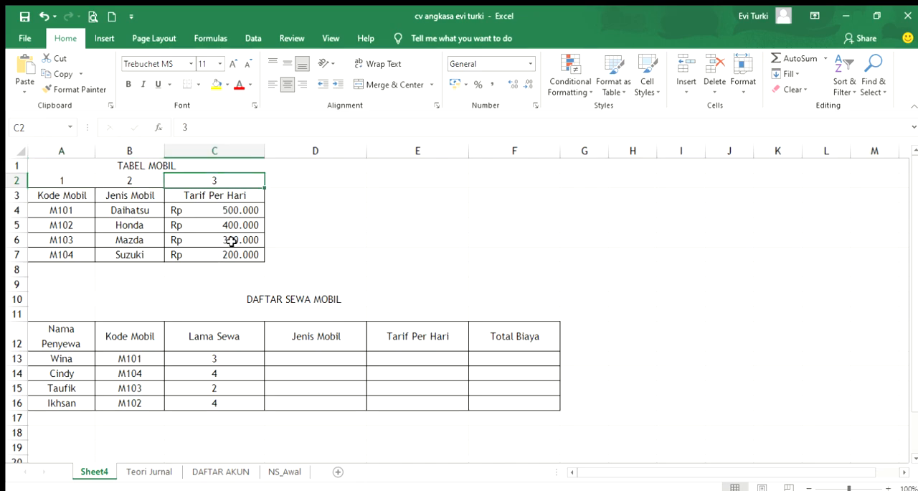
Review the DAFTAR SEWA MOBIL headings from Nama Penyewa to Total Biaya and the first daily rate in TABEL MOBIL
click(77, 334)
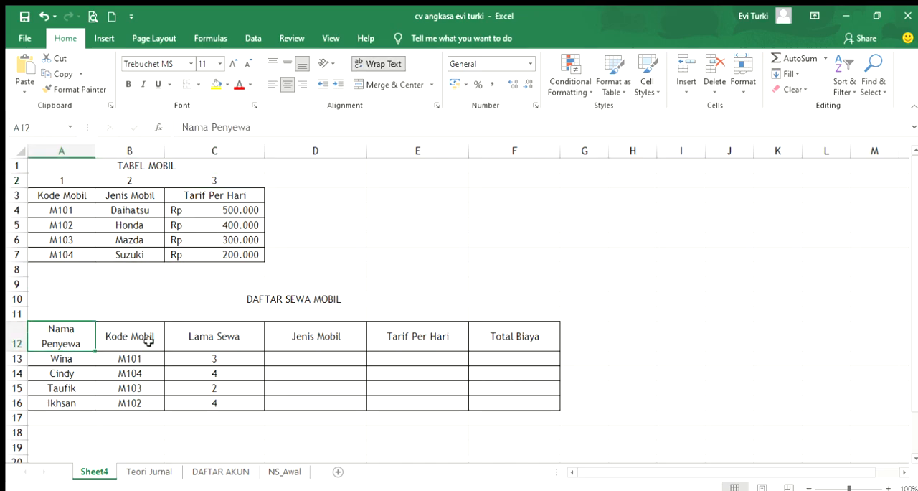
click(120, 337)
click(247, 349)
click(315, 348)
click(428, 344)
click(482, 343)
click(241, 209)
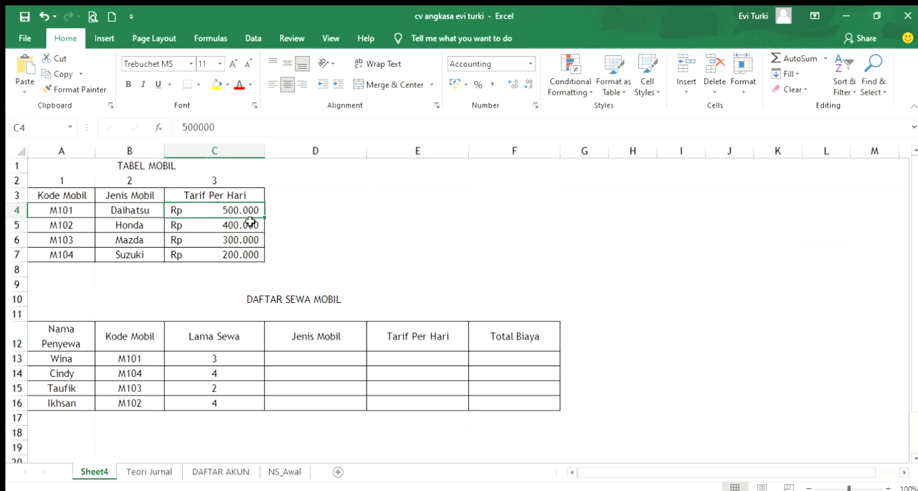
click(300, 227)
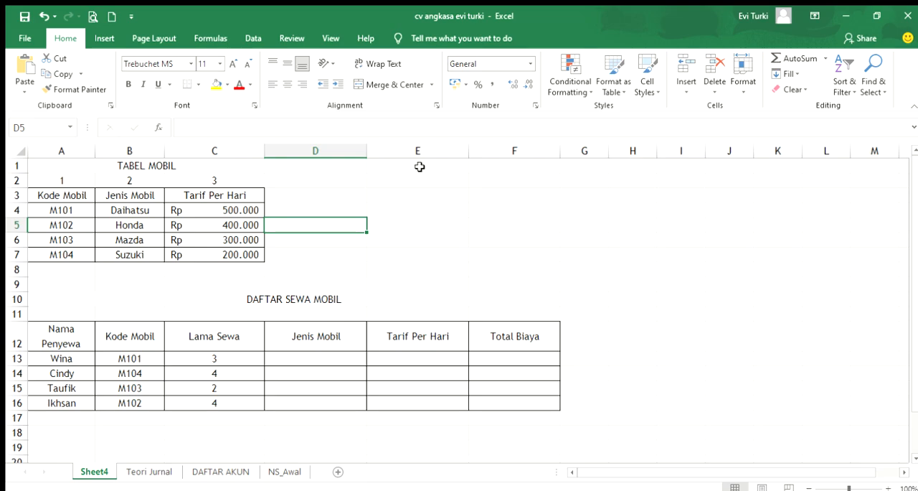
Compare the TABEL MOBIL source range with the empty result cells D13:F16 and the Kode Mobil entries of the rental table
drag(43, 195, 229, 254)
drag(307, 358, 535, 403)
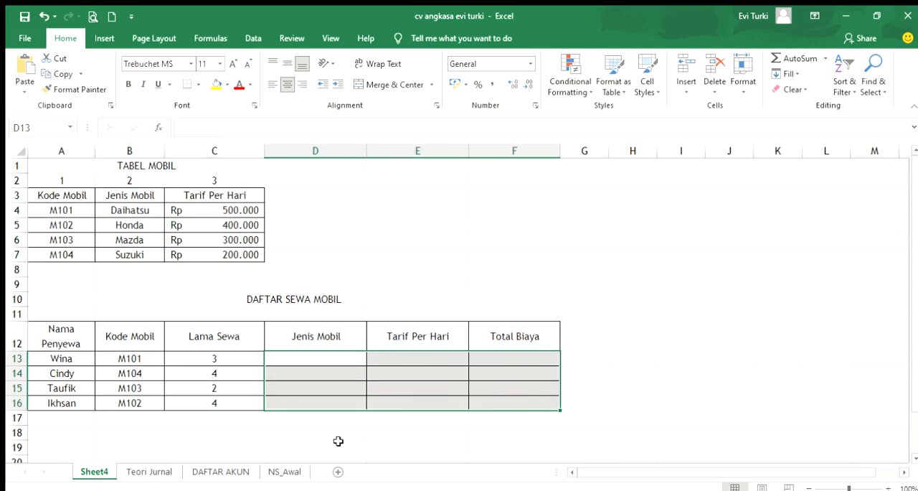
click(152, 377)
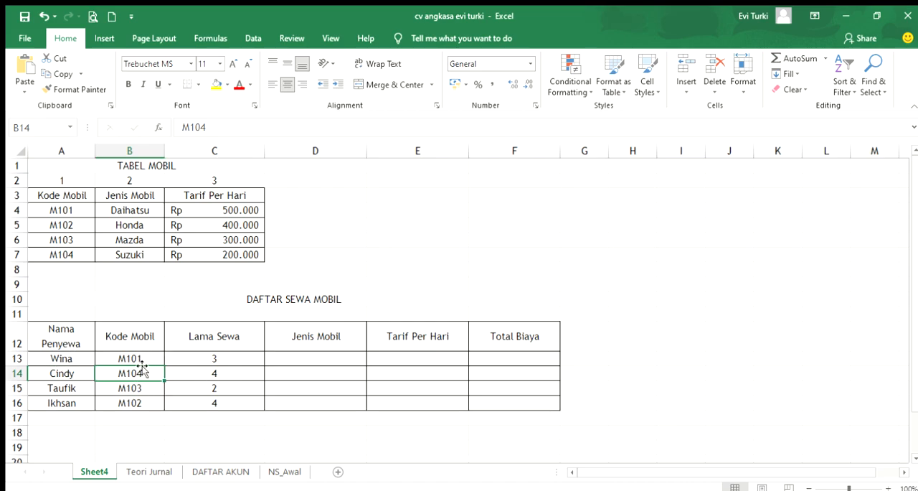
click(136, 359)
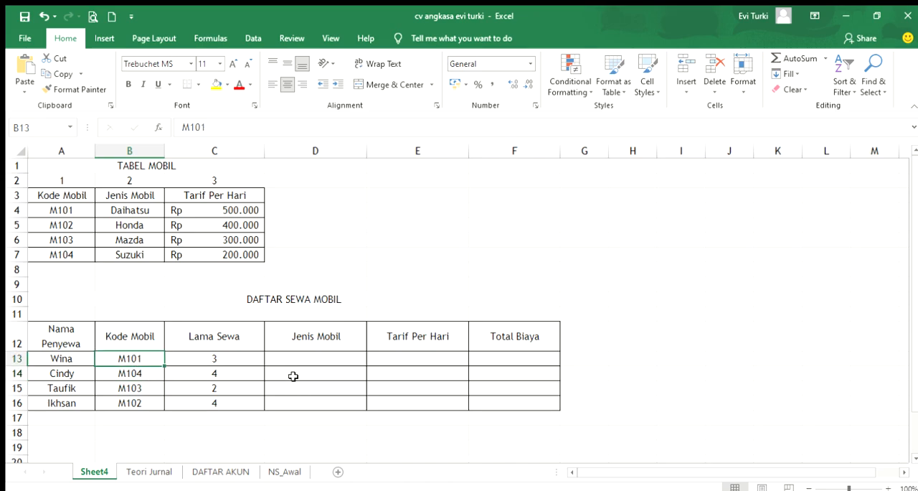
click(316, 359)
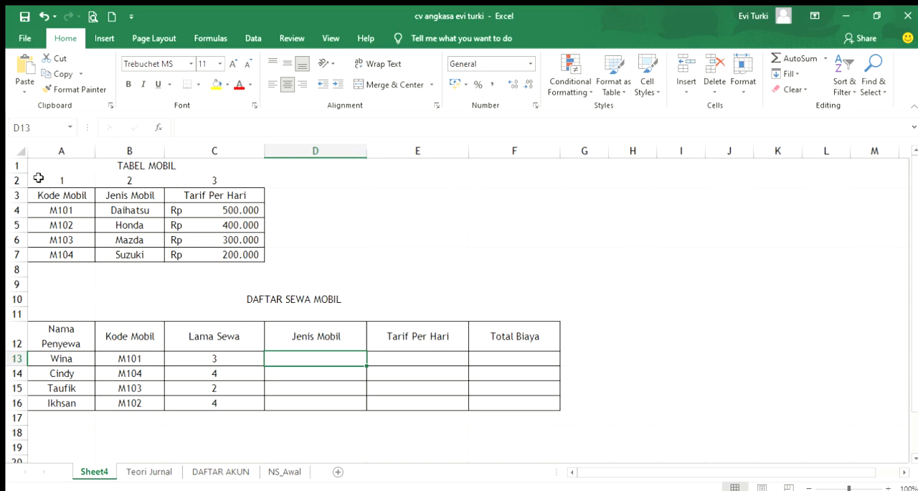
Examine the vertical layout of TABEL MOBIL, going through the Kode Mobil entries M101 to M104 and the whole range A3:C7
drag(44, 194, 128, 213)
drag(260, 242, 260, 254)
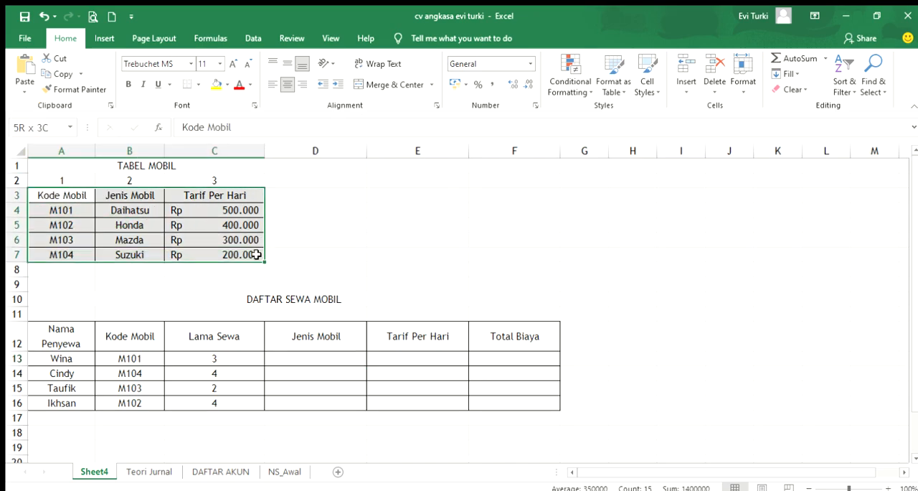
drag(152, 161, 166, 257)
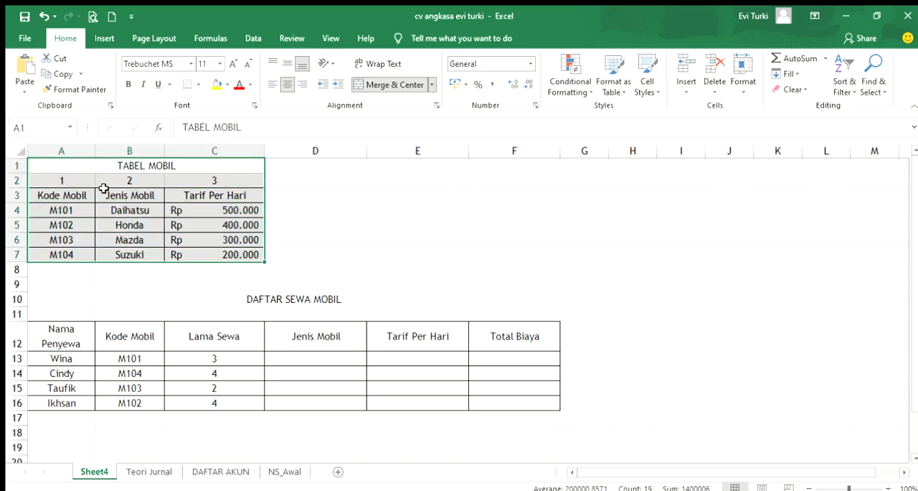
click(68, 194)
click(71, 210)
click(69, 224)
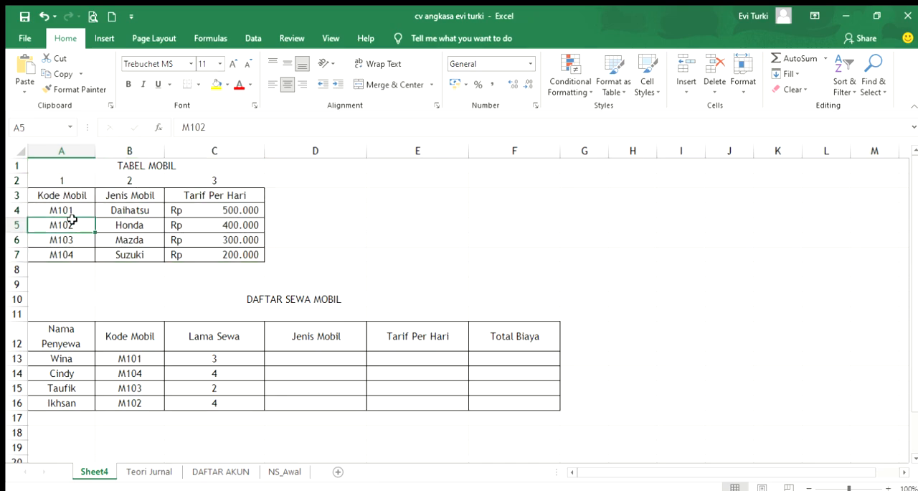
click(84, 198)
click(74, 209)
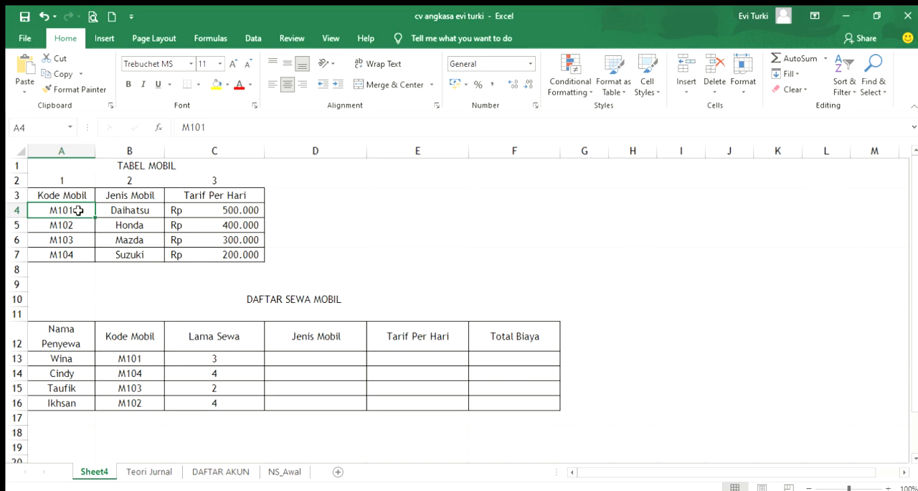
click(77, 223)
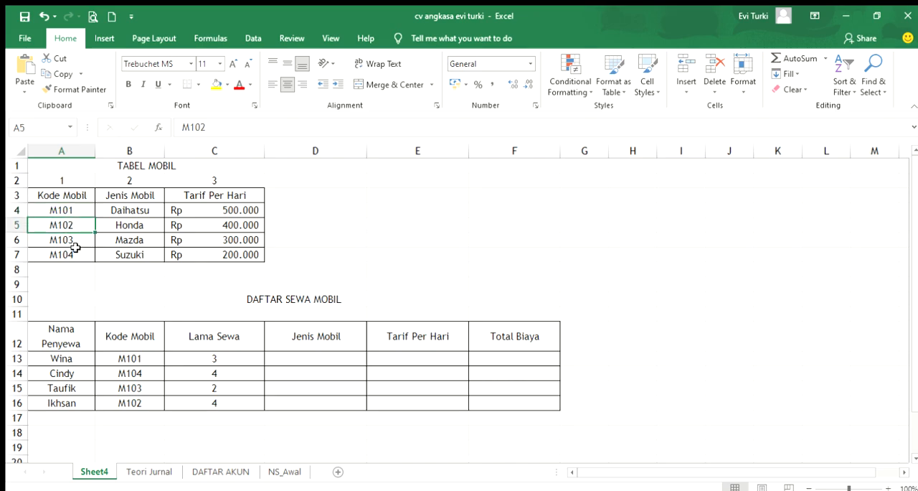
click(69, 240)
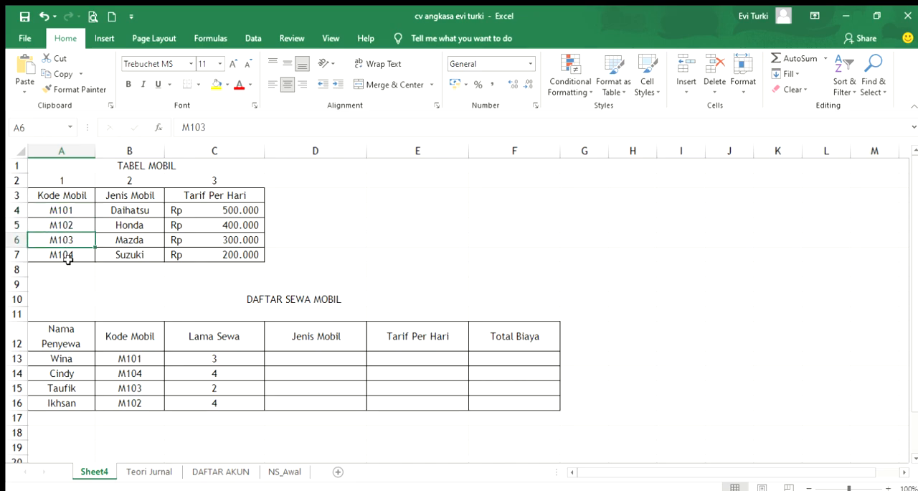
click(72, 254)
drag(74, 210, 76, 252)
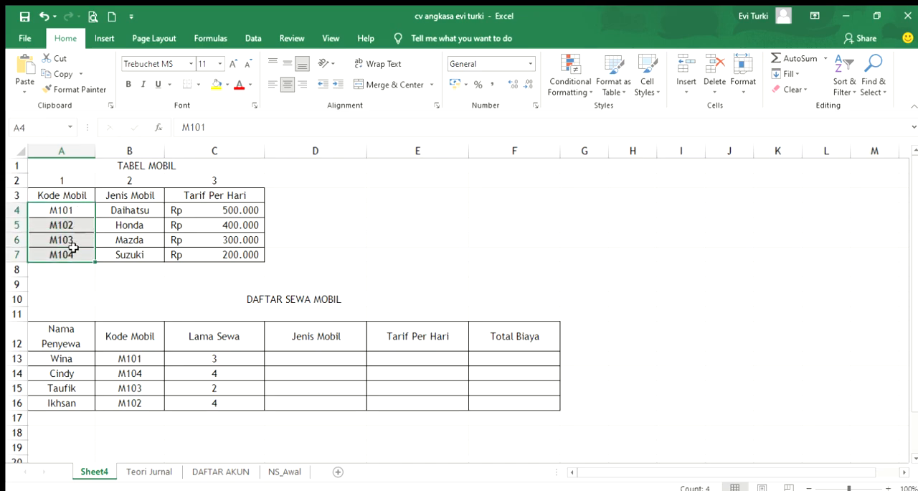
click(134, 210)
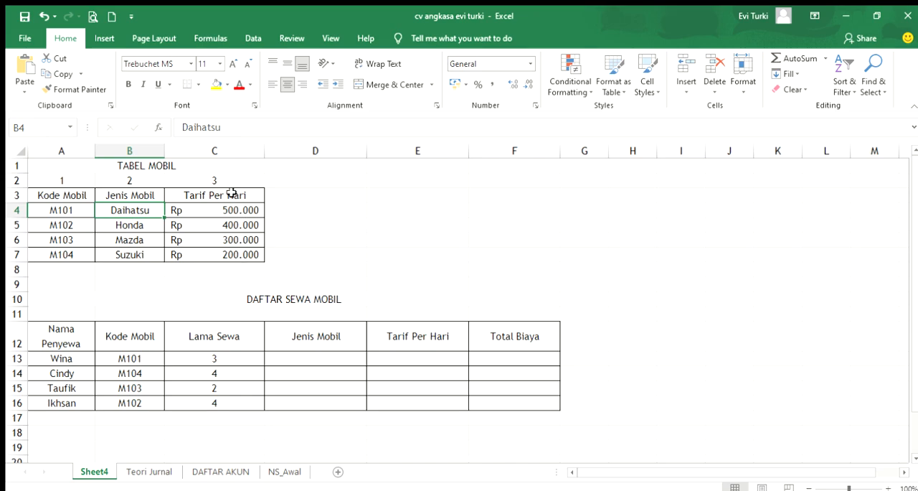
drag(42, 195, 235, 257)
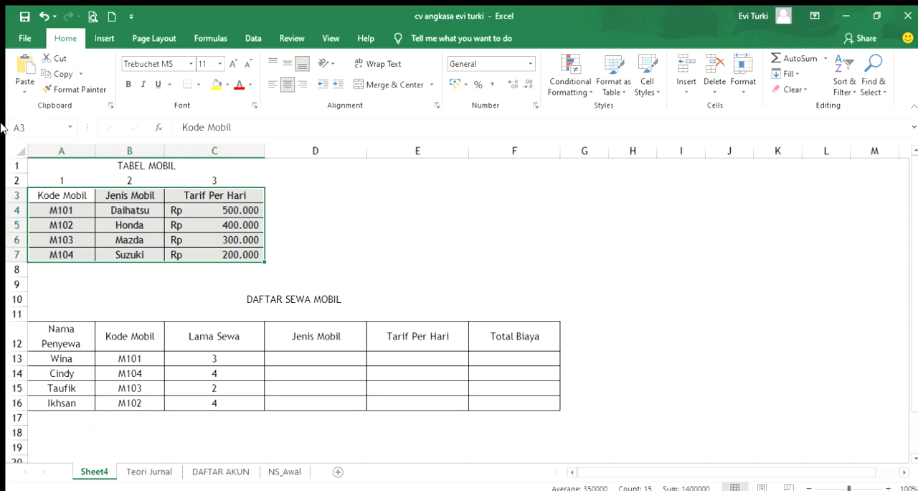
Start a VLOOKUP formula in the first Jenis Mobil cell, D13, with Kode Mobil cell B13 as the lookup value
click(310, 360)
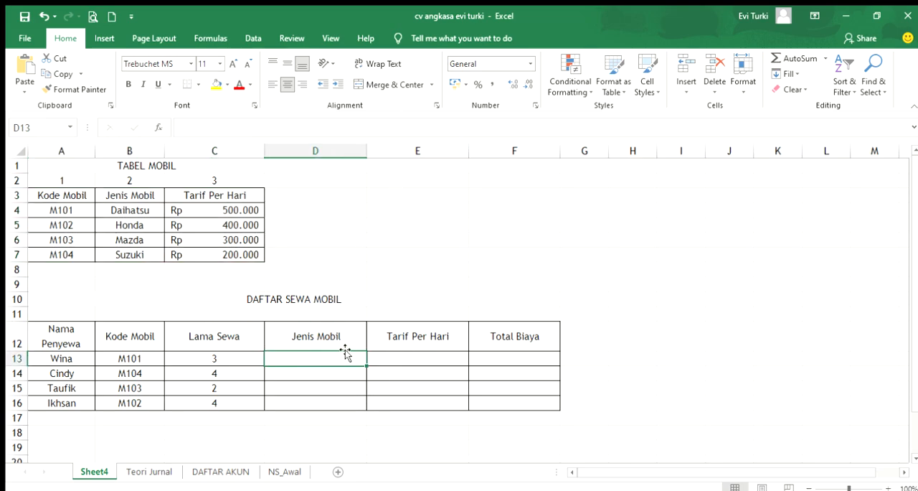
text(=)
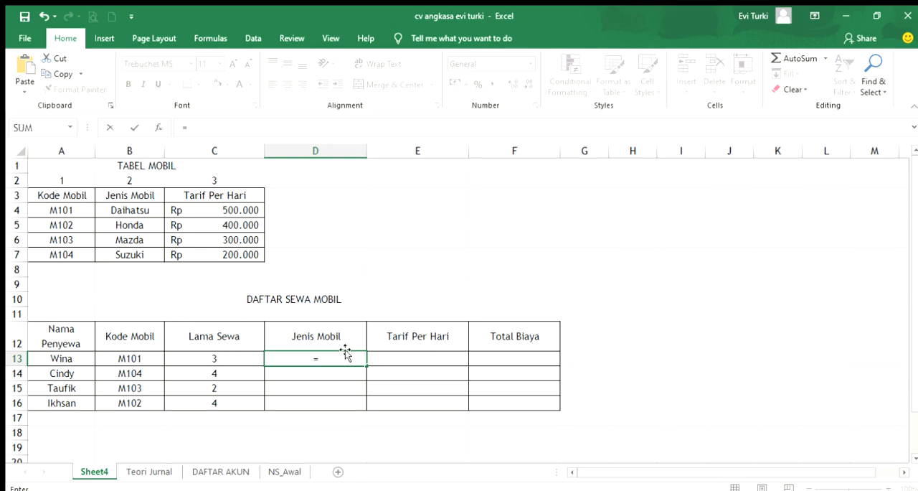
text(vlookup()
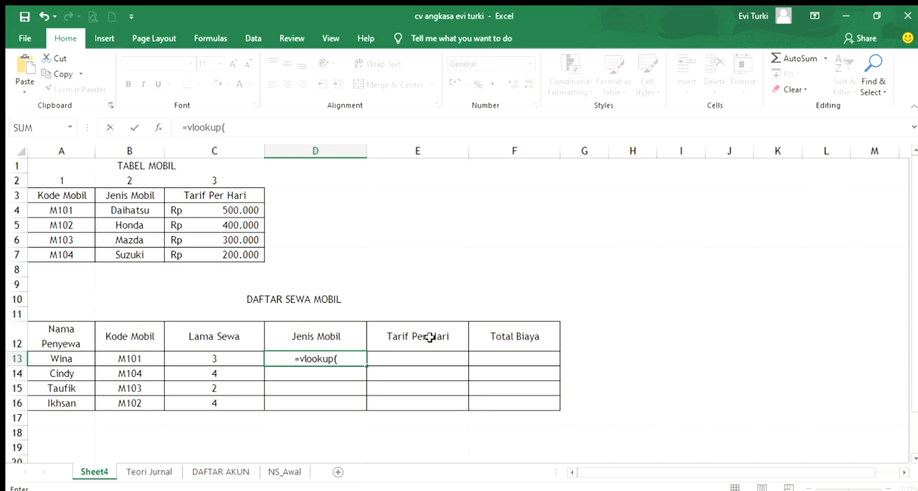
click(128, 358)
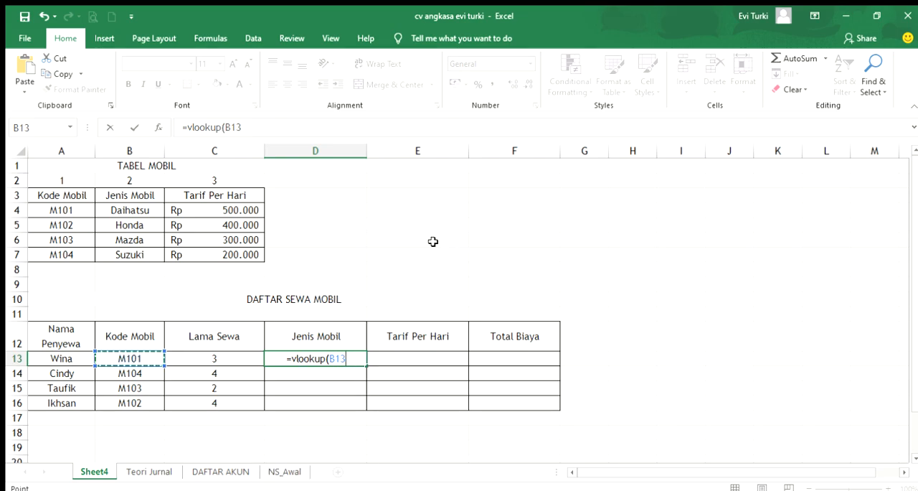
text(;)
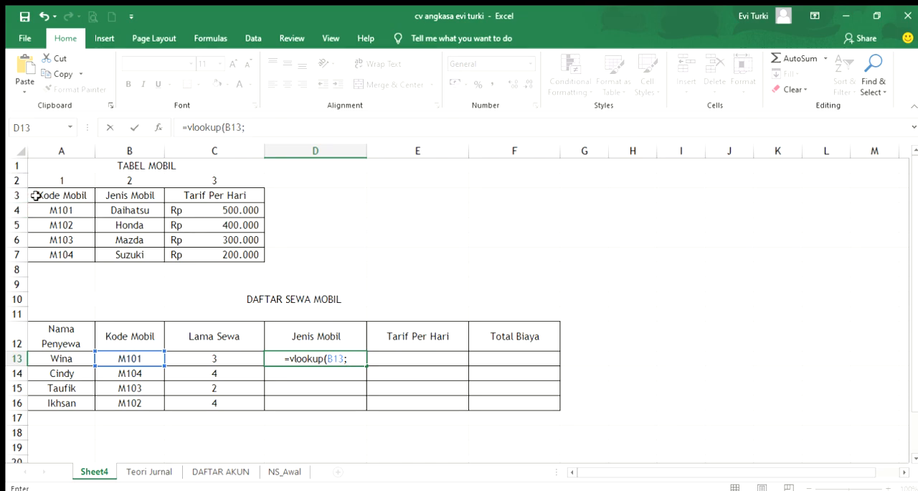
Complete the D13 formula with the absolute table range $A$3:$C$7 and column index 2, and fill it down to D16
drag(50, 194, 205, 246)
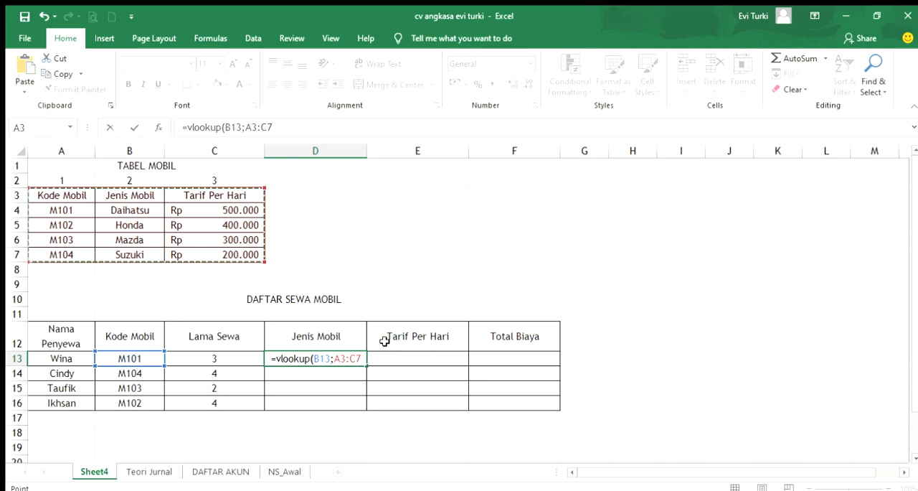
key(F4)
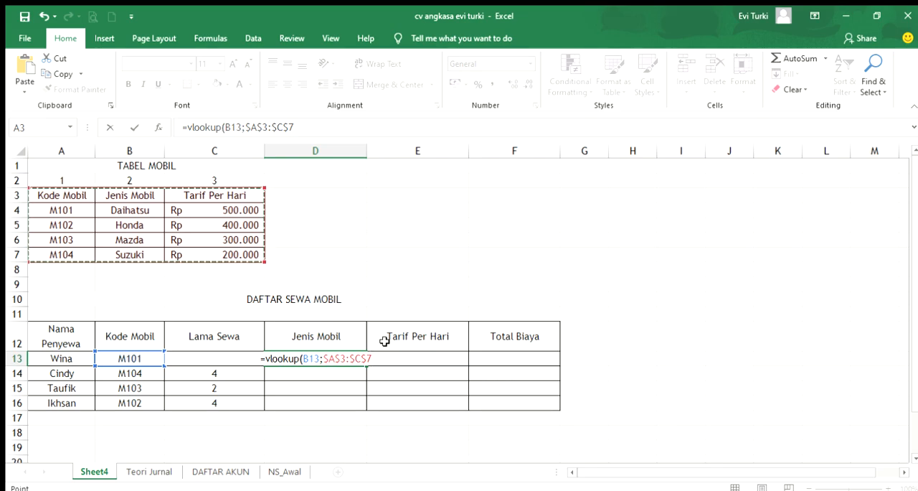
text(;)
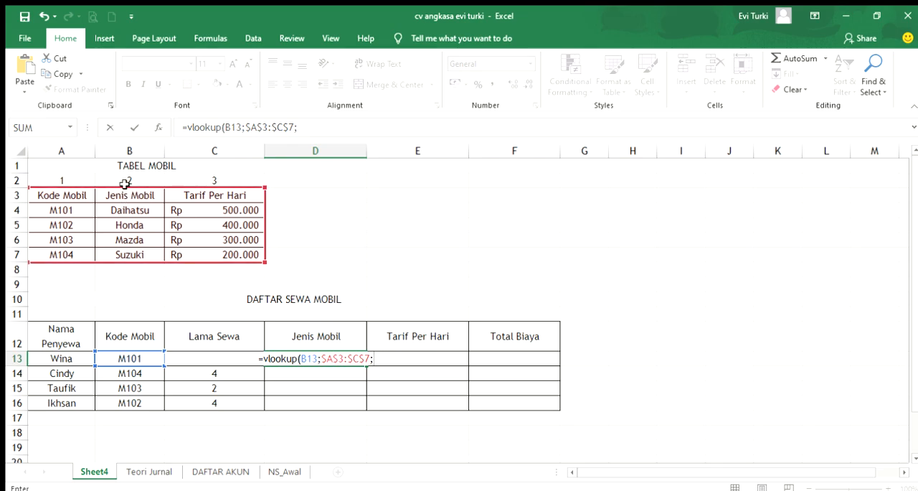
text(2)
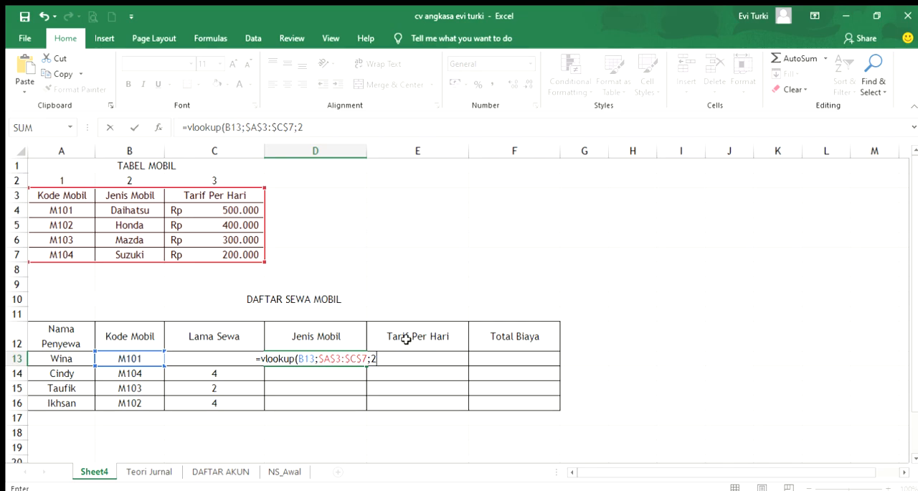
text())
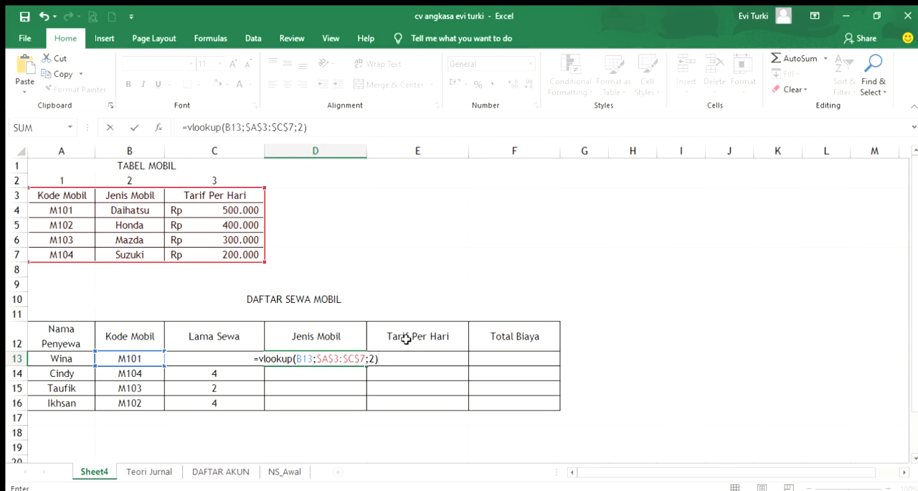
key(Return)
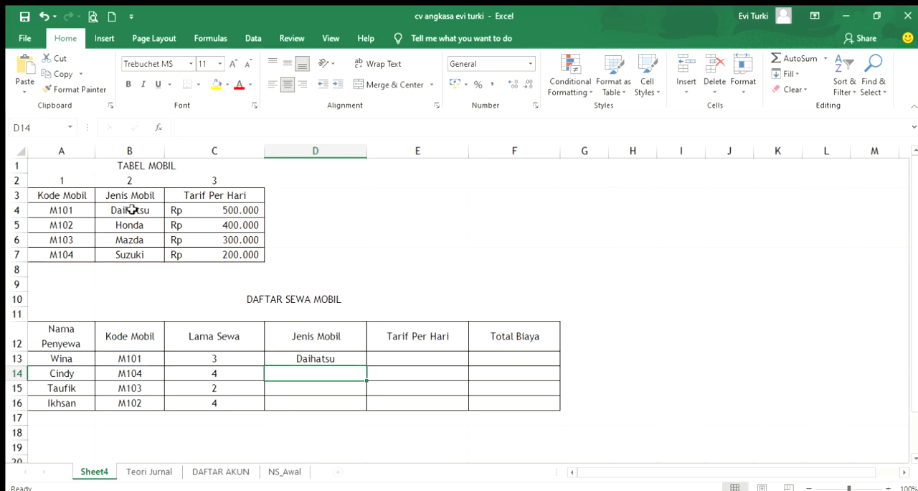
click(348, 356)
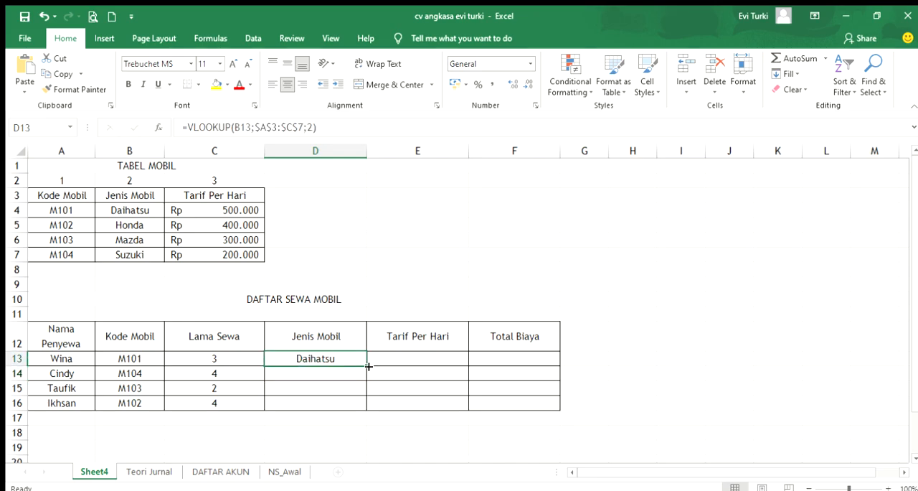
drag(367, 366, 363, 409)
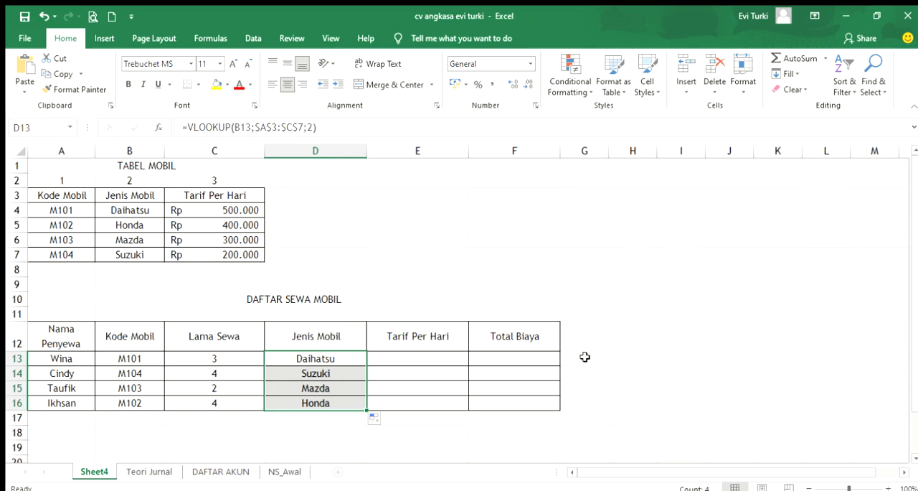
Test the Jenis Mobil lookup by entering m104 as the Kode Mobil in B13, and undo the entry
click(129, 363)
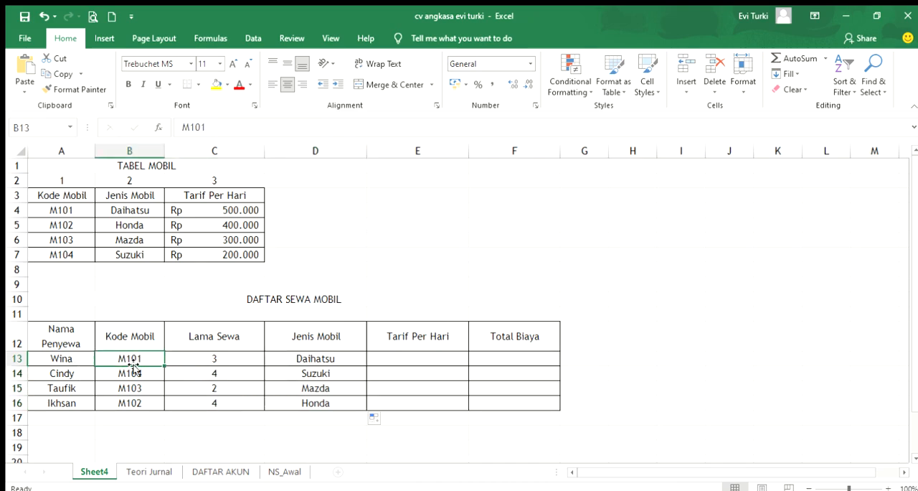
text(m)
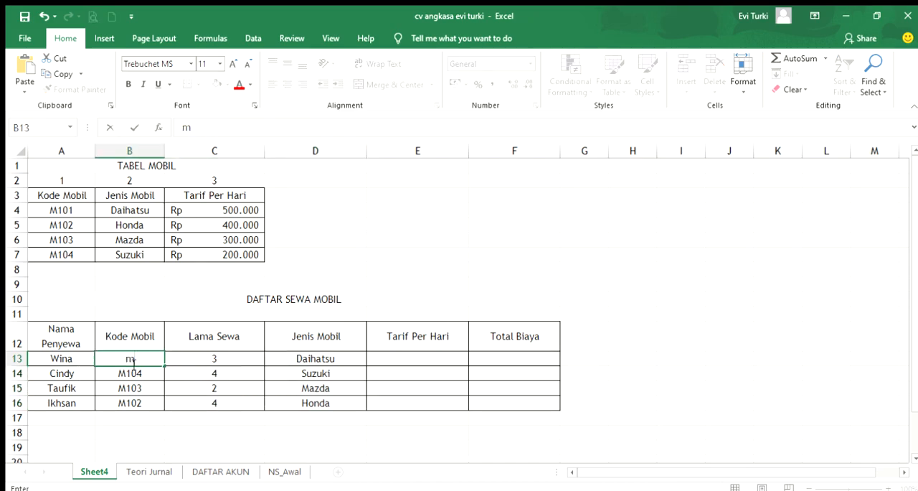
text(104)
key(Return)
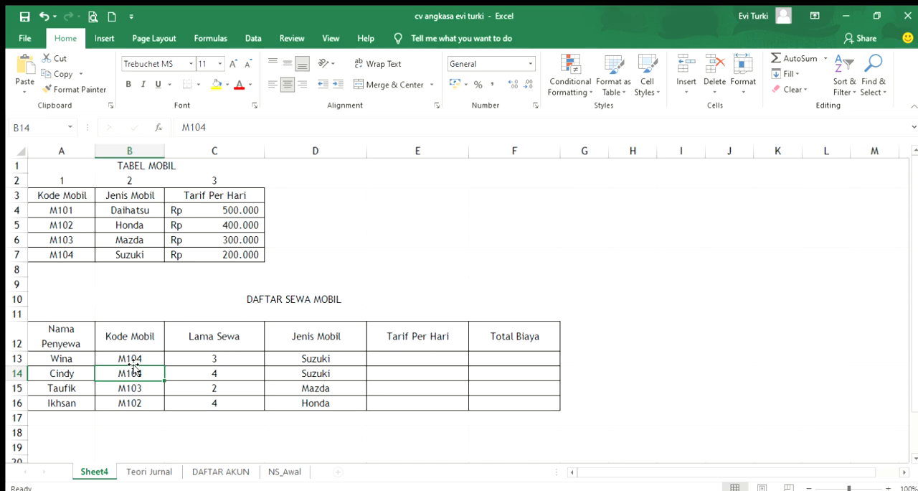
key(ctrl+z)
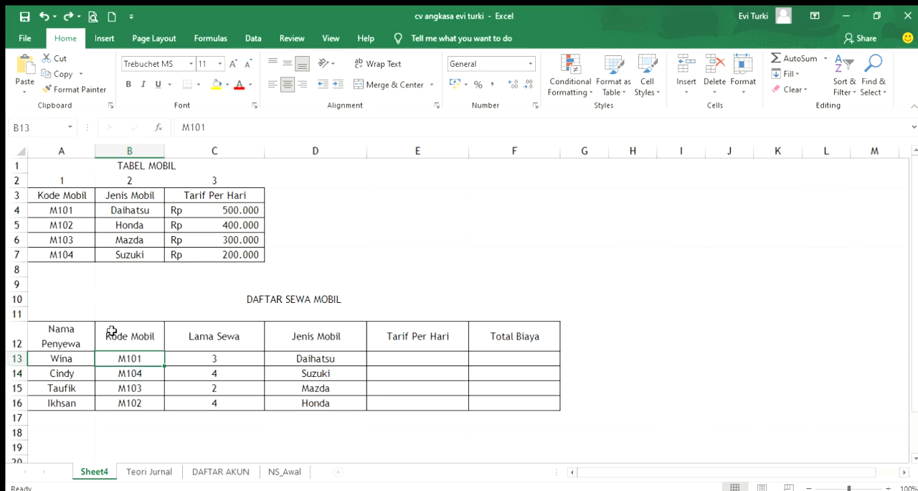
Review the TABEL MOBIL range A3:C7 and the arguments of the VLOOKUP formula in D13
click(444, 356)
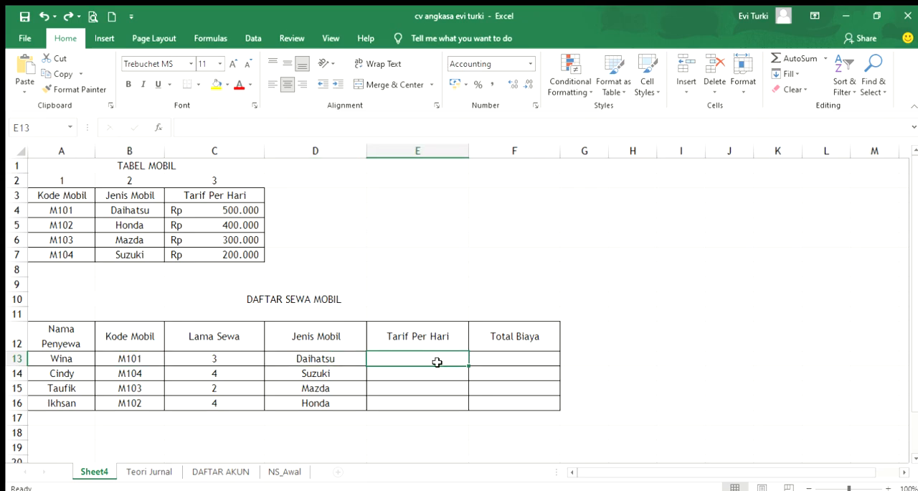
drag(57, 190, 223, 254)
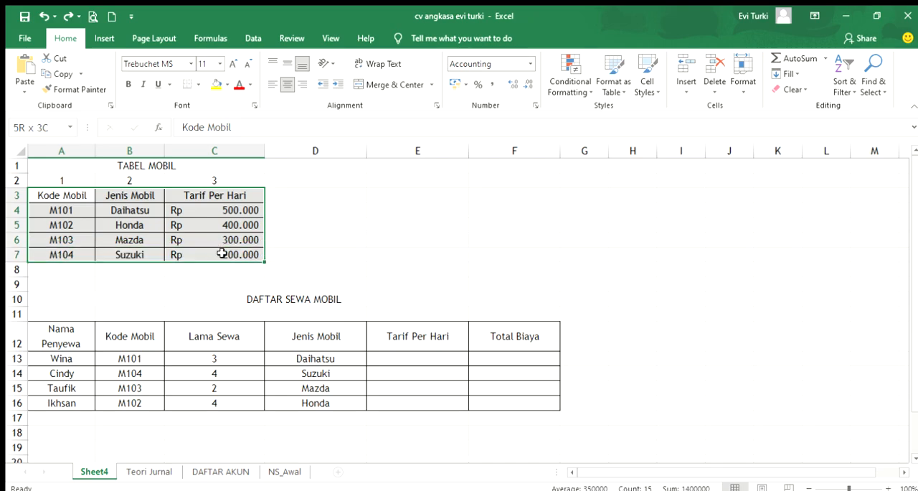
click(321, 359)
double_click(323, 358)
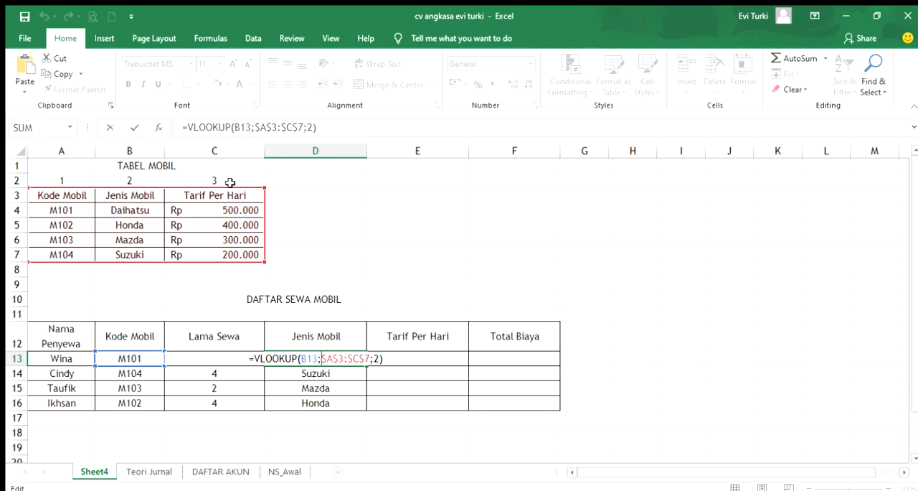
key(Return)
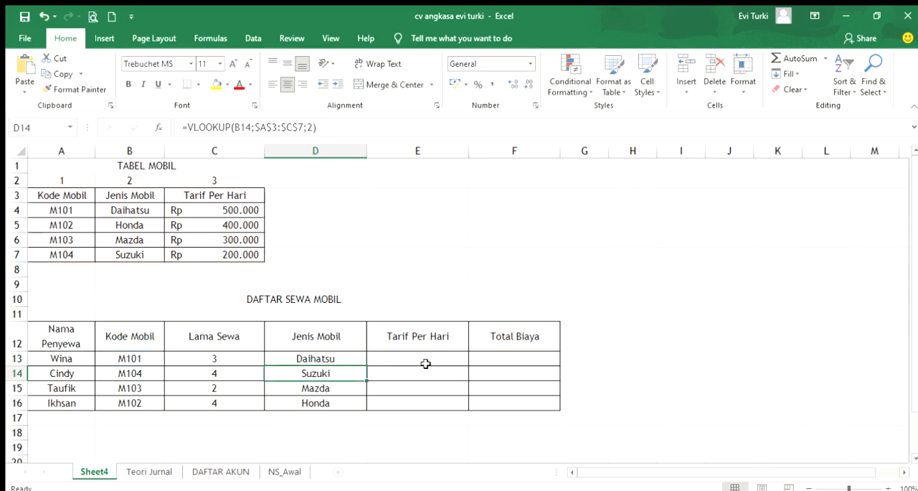
Look up Tarif Per Hari in E13 with =VLOOKUP(B13;$A$3:$C$7;3) and fill the formula down to E16
click(419, 361)
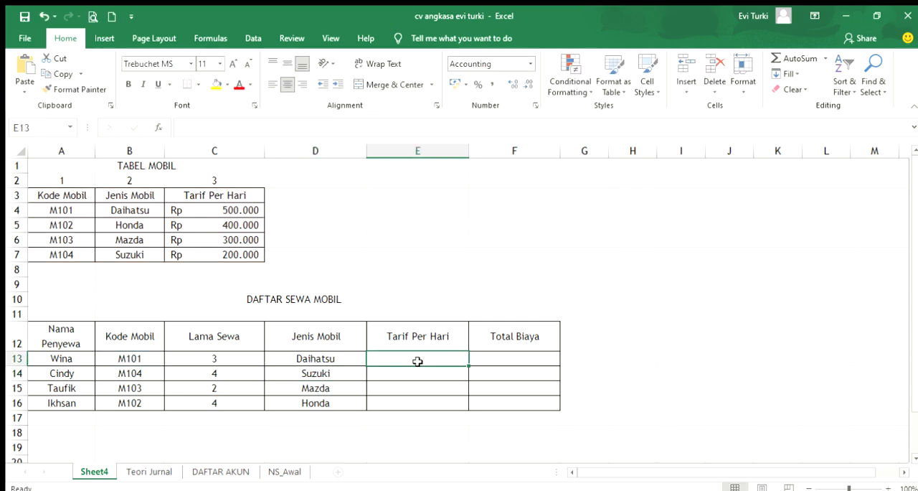
text(=vlo)
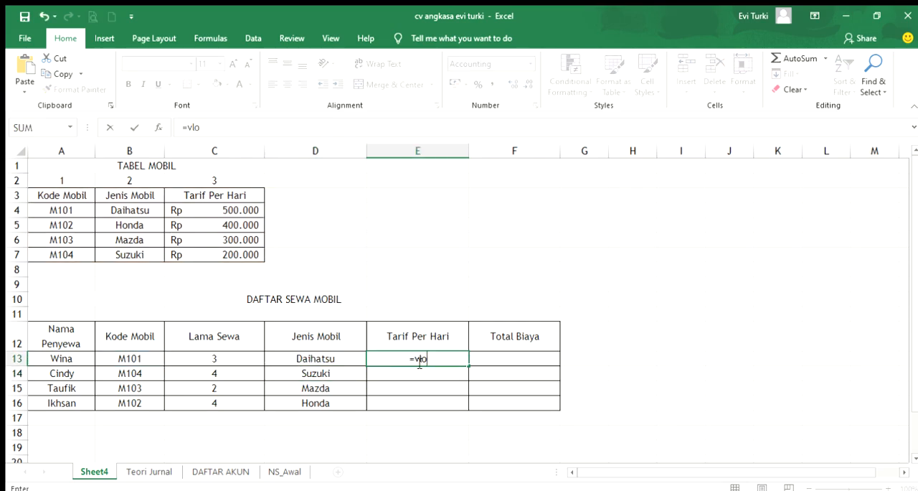
text(okup()
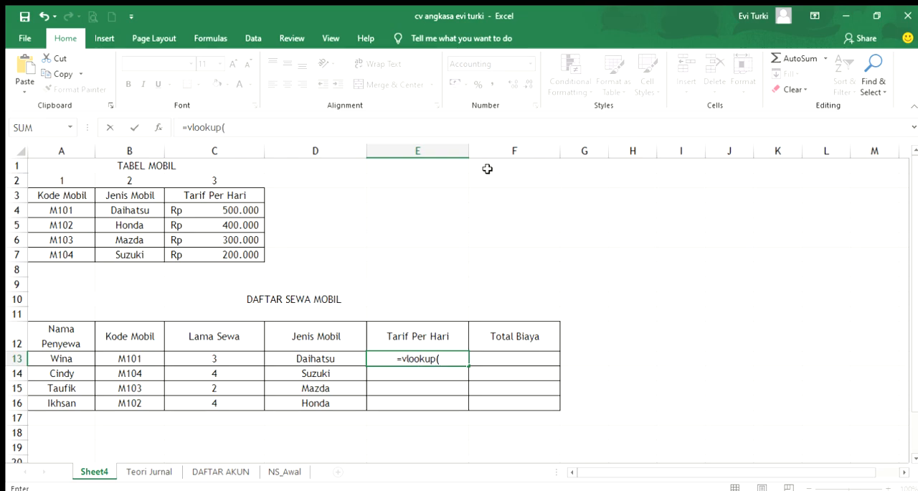
click(127, 358)
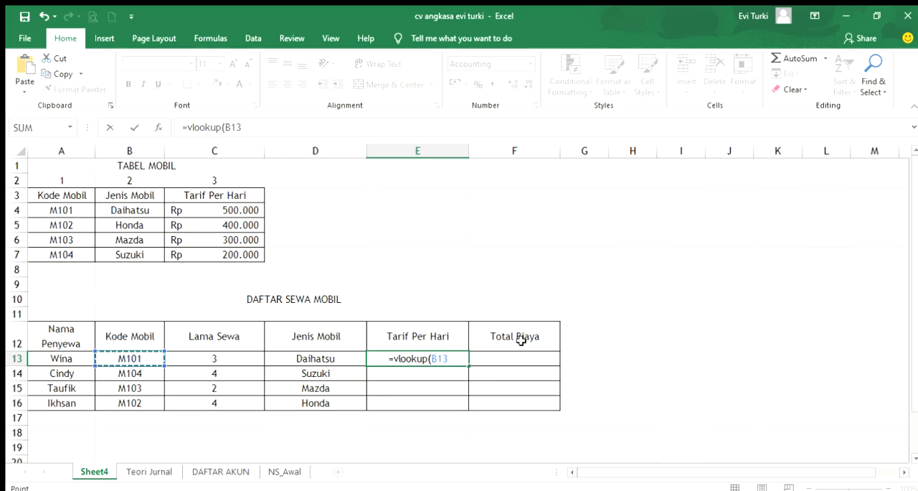
text(;)
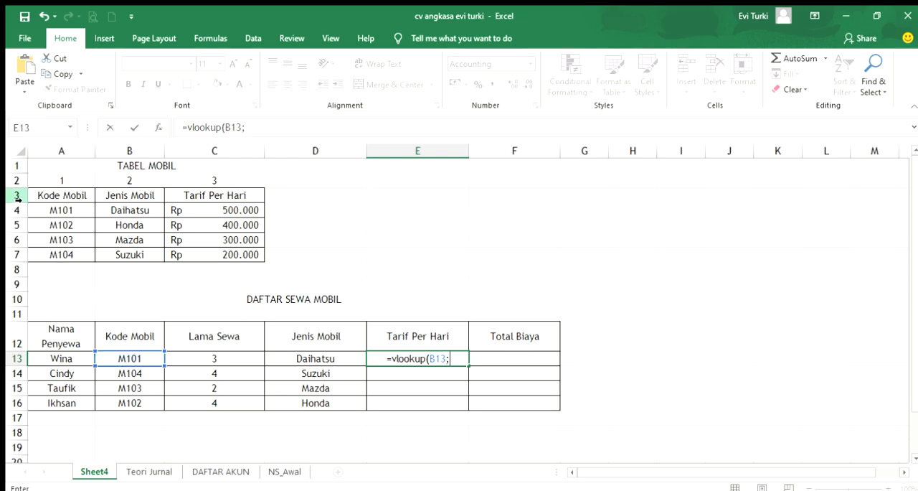
drag(60, 196, 224, 259)
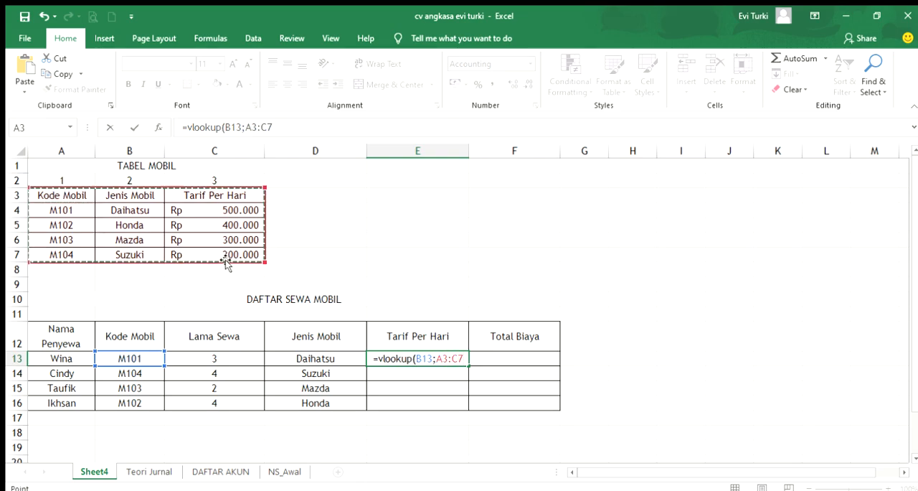
key(F4)
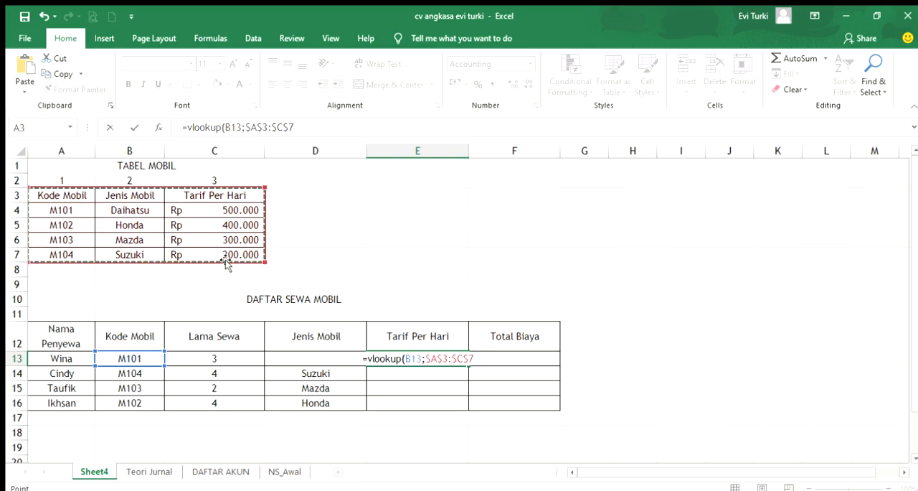
text(;)
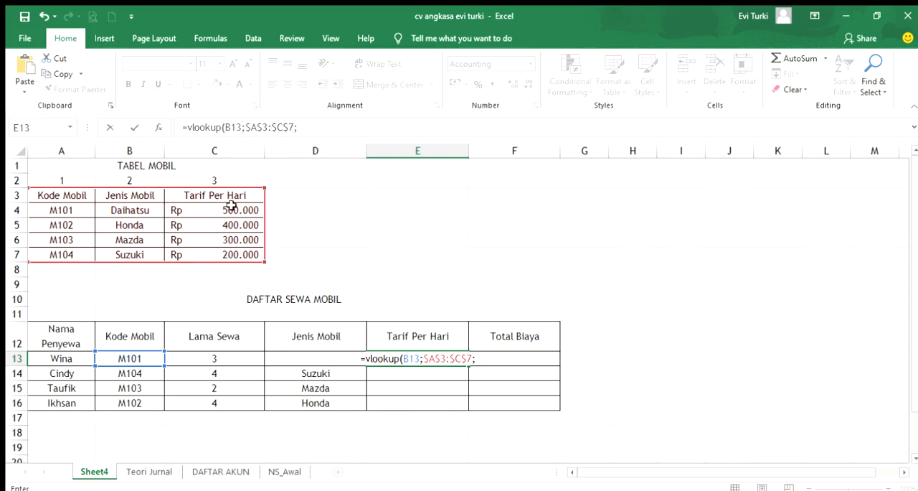
text(3))
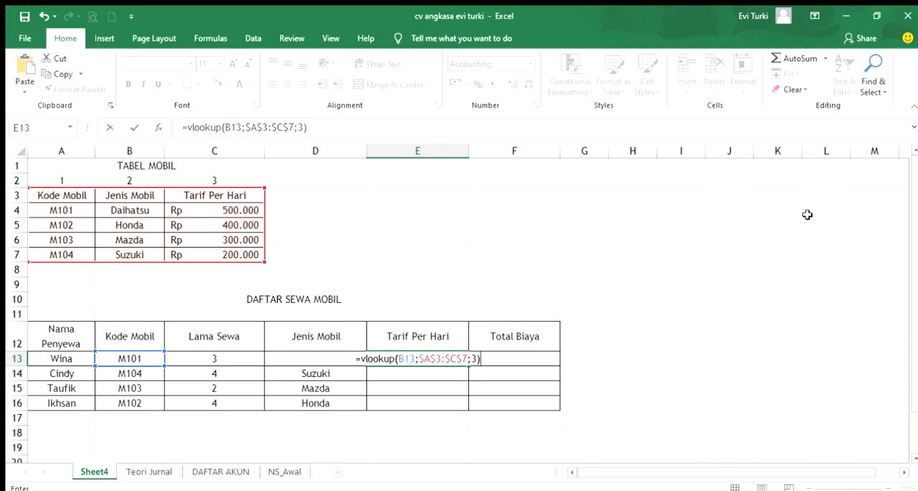
key(ctrl+Return)
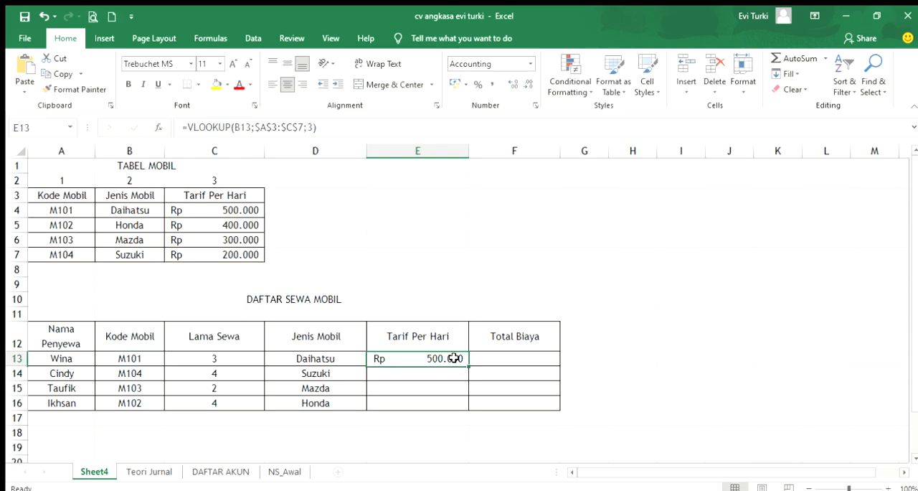
drag(469, 366, 472, 408)
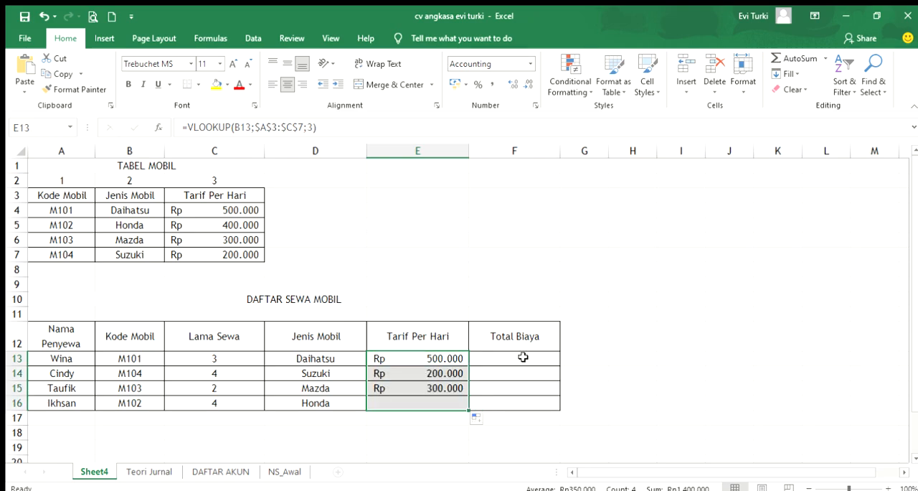
Calculate Total Biaya in F13 as Lama Sewa times Tarif Per Hari, =C13*E13, and fill it down to F16
click(518, 355)
text(=)
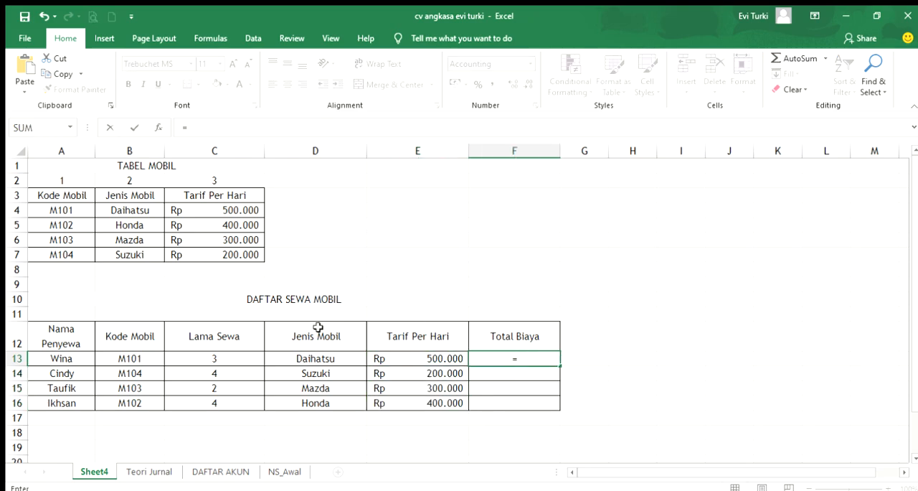
click(226, 357)
text(*)
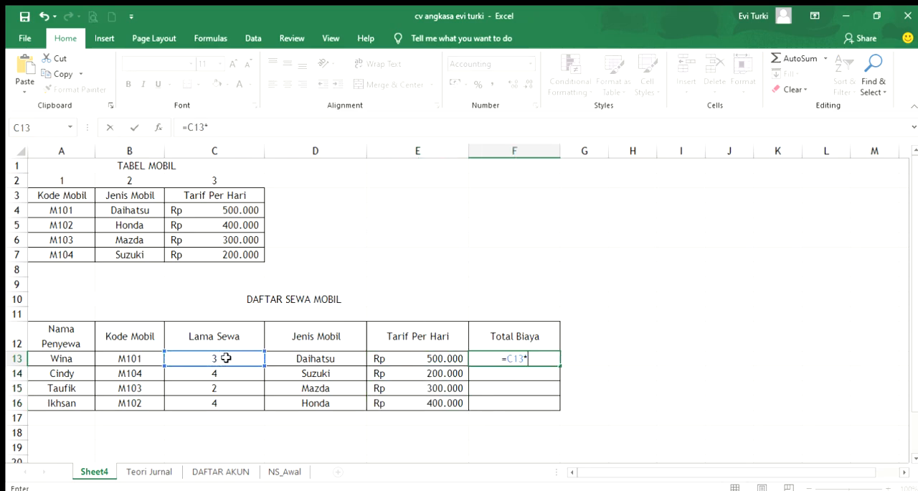
click(391, 361)
key(Return)
click(535, 360)
drag(559, 366, 554, 408)
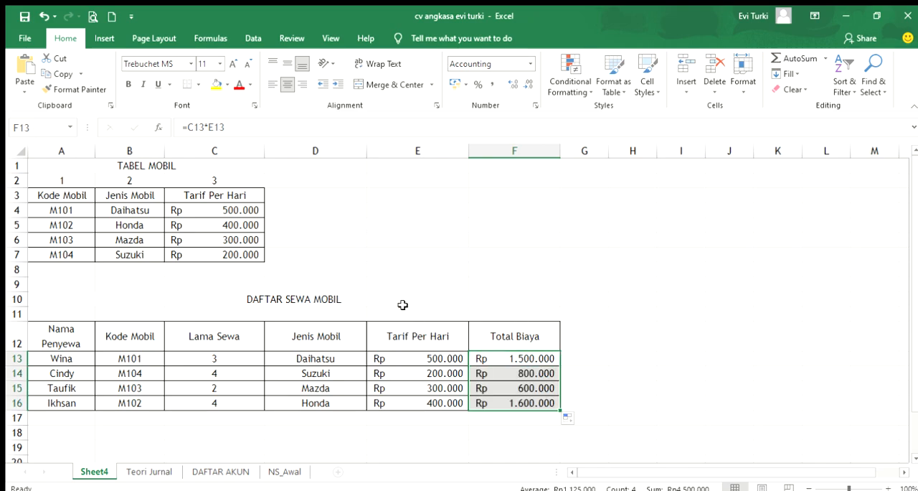
click(321, 371)
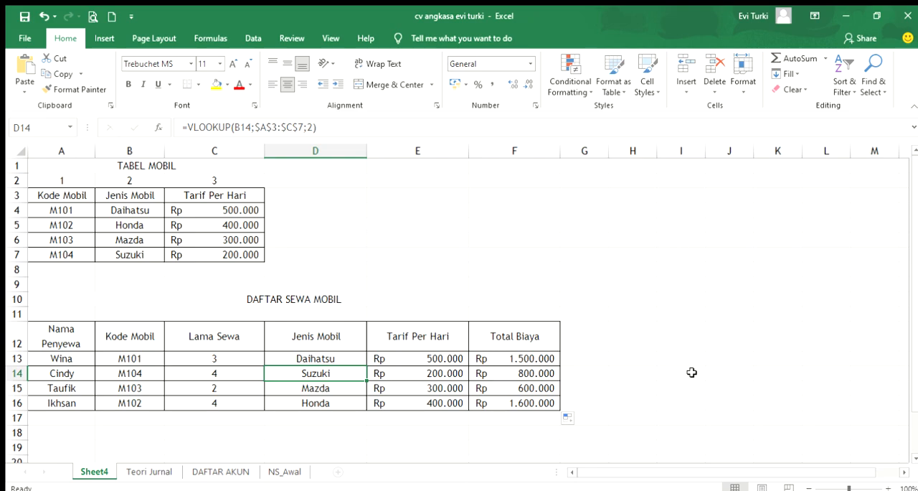
scroll(708, 352, down, 1)
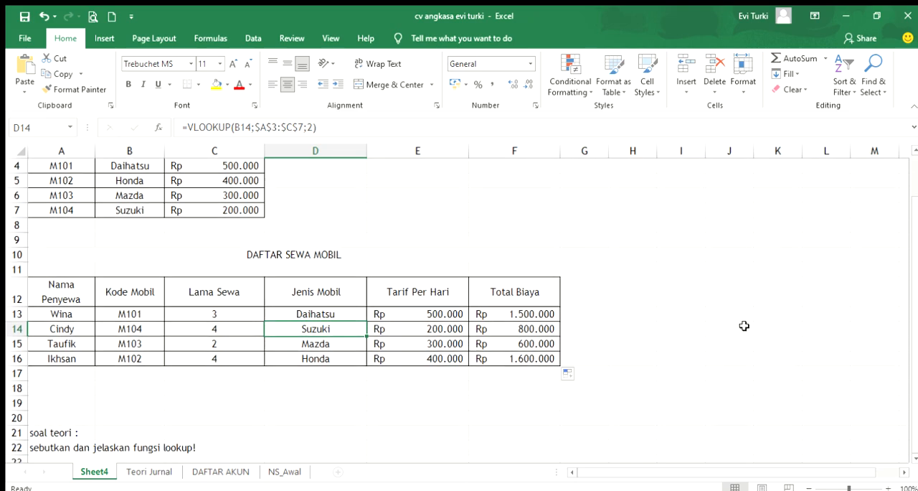
scroll(745, 326, up, 1)
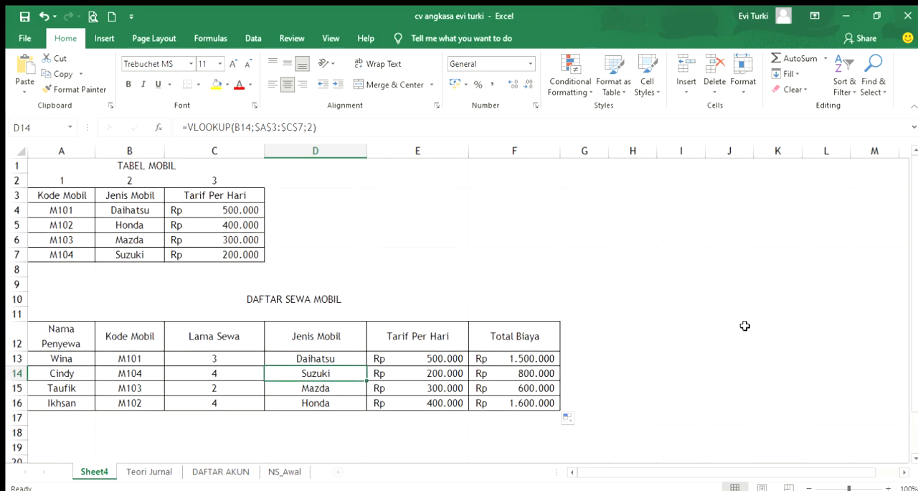
Copy the DAFTAR SEWA MOBIL title and table in A10:F16 and paste them at I10
click(284, 298)
drag(284, 298, 287, 392)
key(ctrl+c)
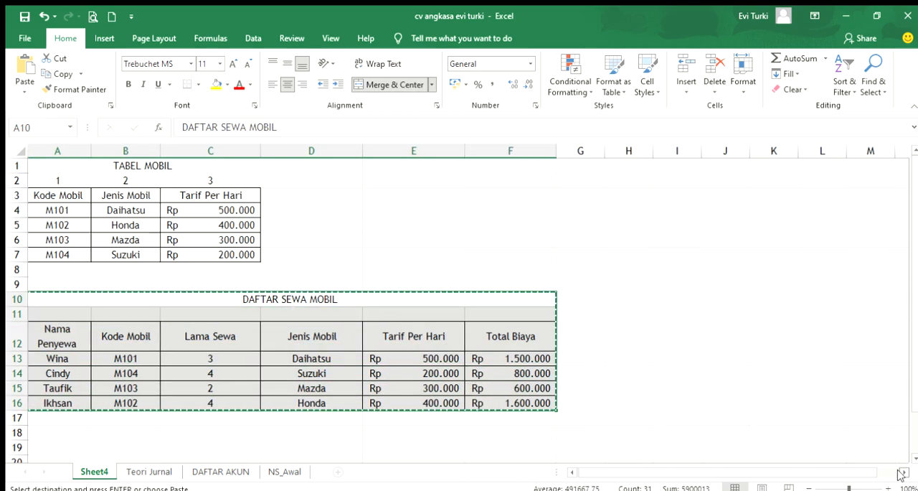
scroll(453, 312, right, 3)
click(447, 298)
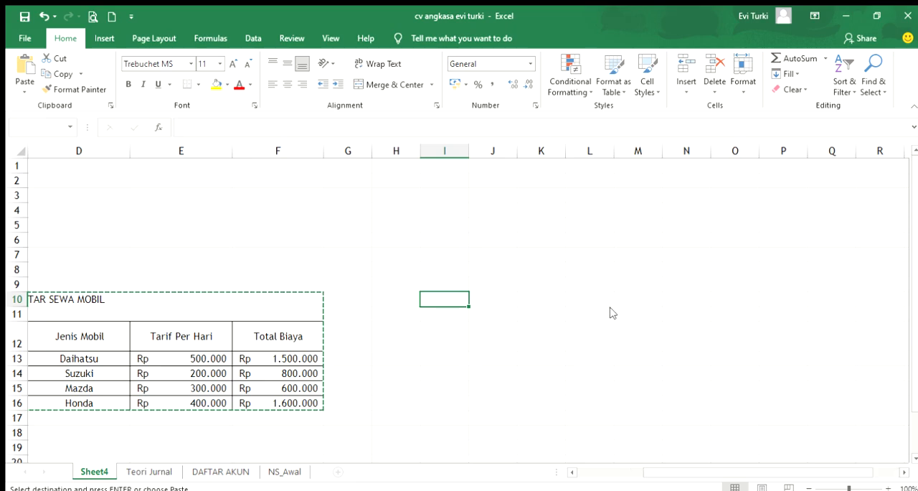
key(ctrl+v)
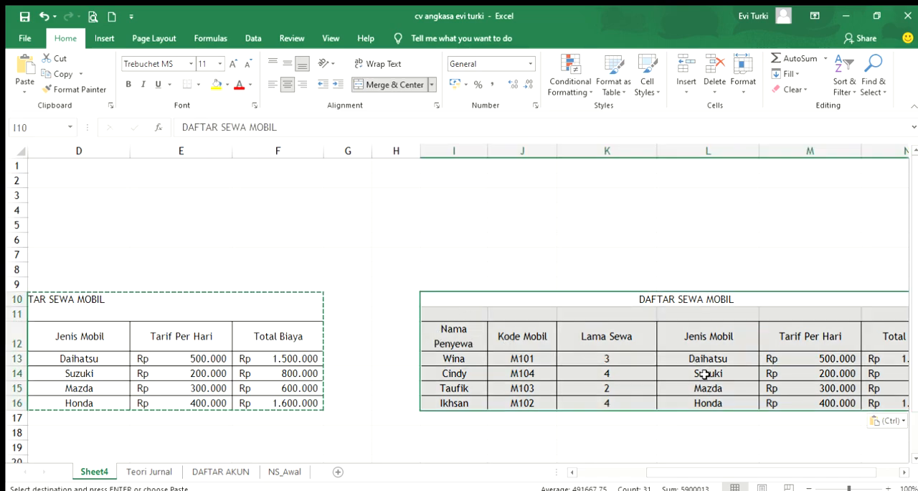
Clear the Jenis Mobil and Tarif Per Hari entries in L13:M16 of the copied table
scroll(895, 473, right, 2)
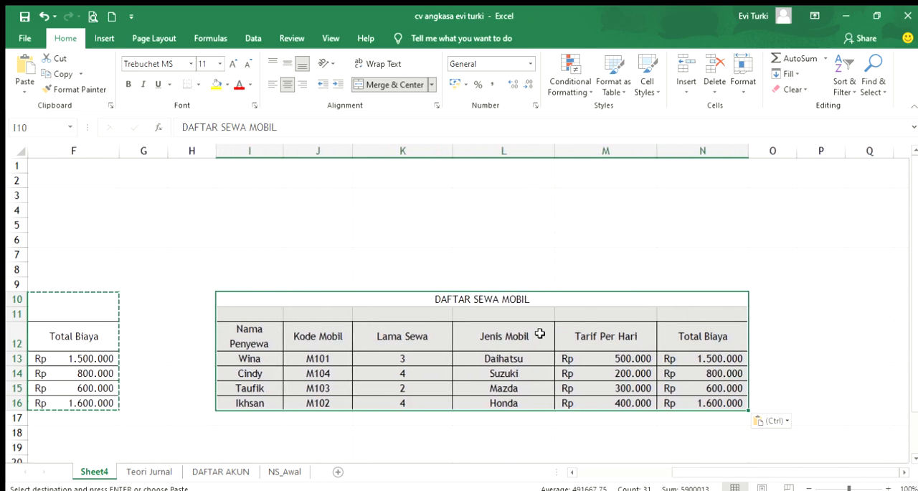
drag(490, 359, 617, 403)
key(Delete)
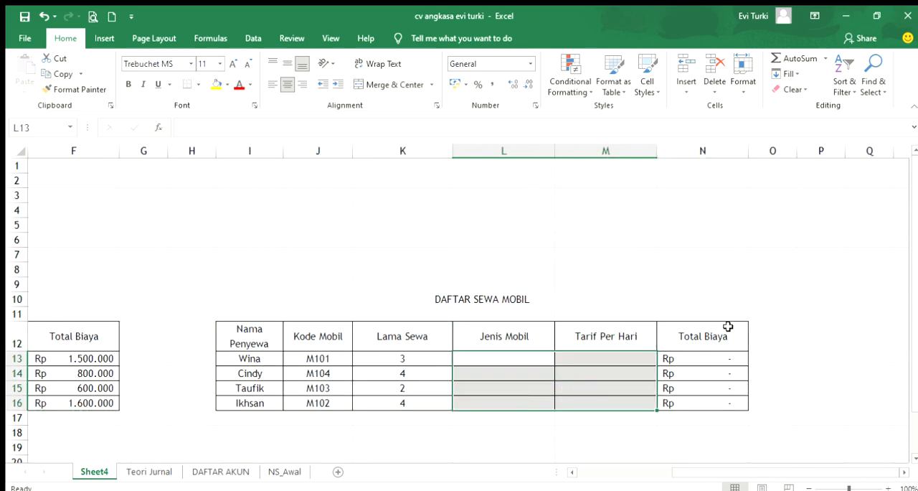
Copy the TABEL MOBIL data in A3:C7, paste it transposed at I3, and slightly widen column L
drag(706, 469, 579, 472)
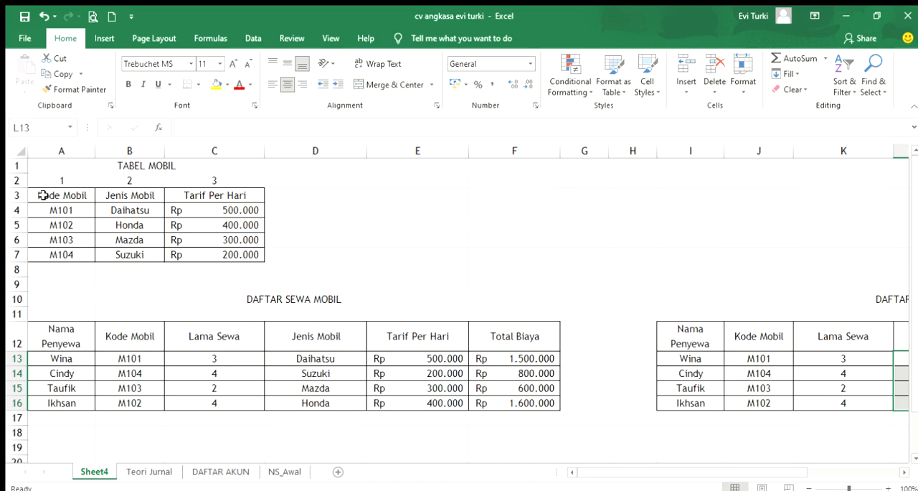
drag(41, 197, 243, 251)
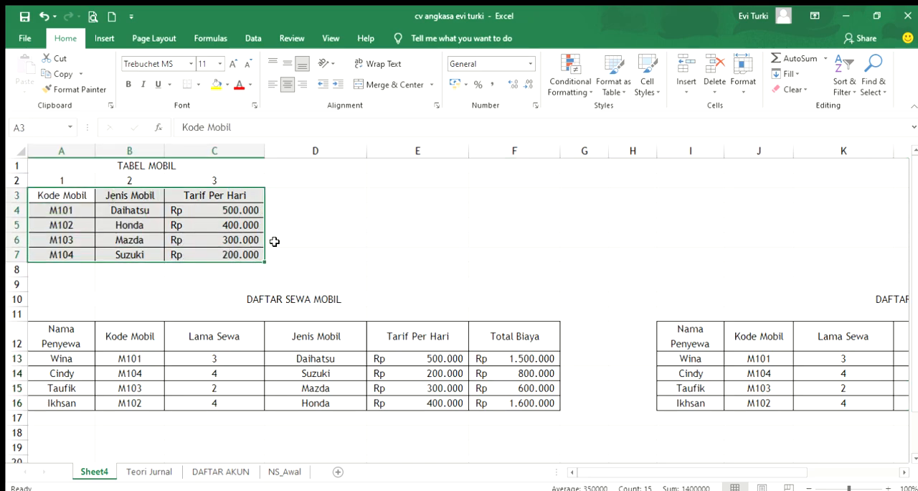
key(ctrl+c)
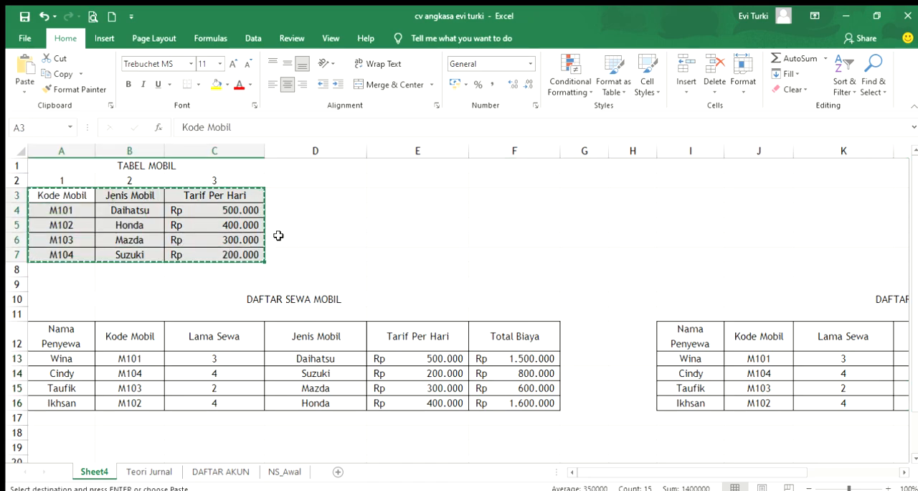
click(683, 193)
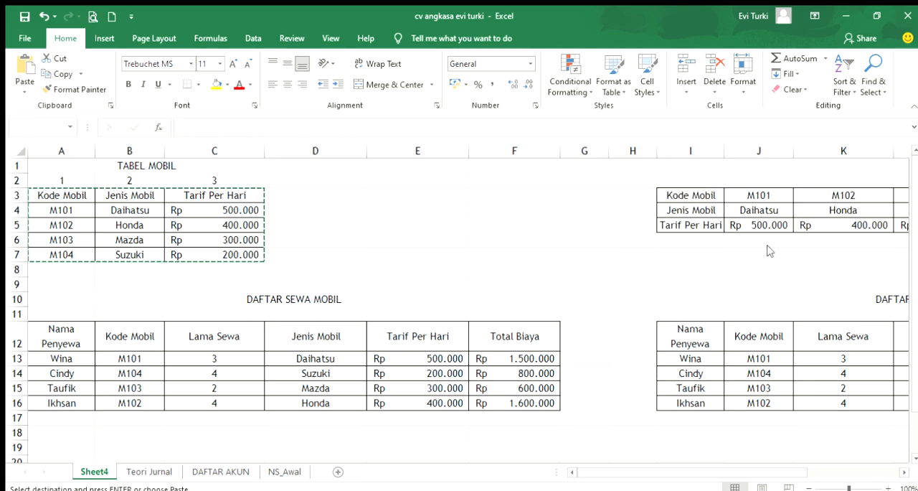
click(767, 250)
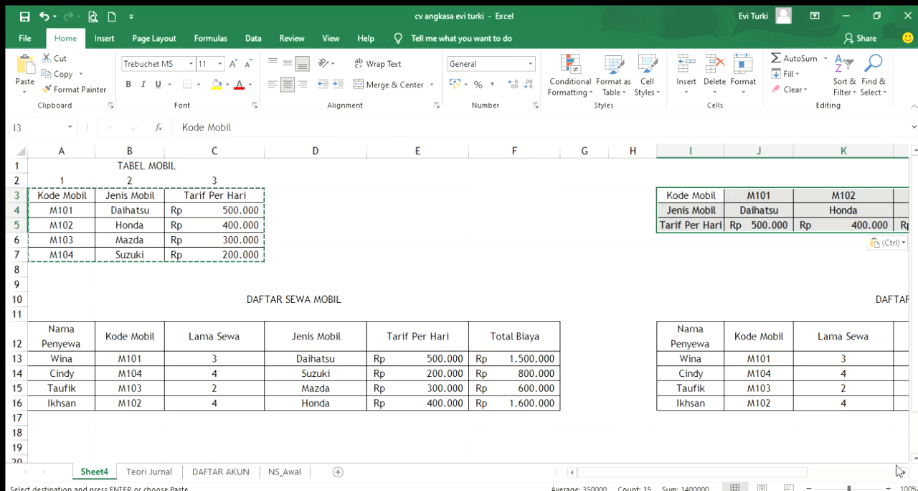
scroll(901, 471, right, 3)
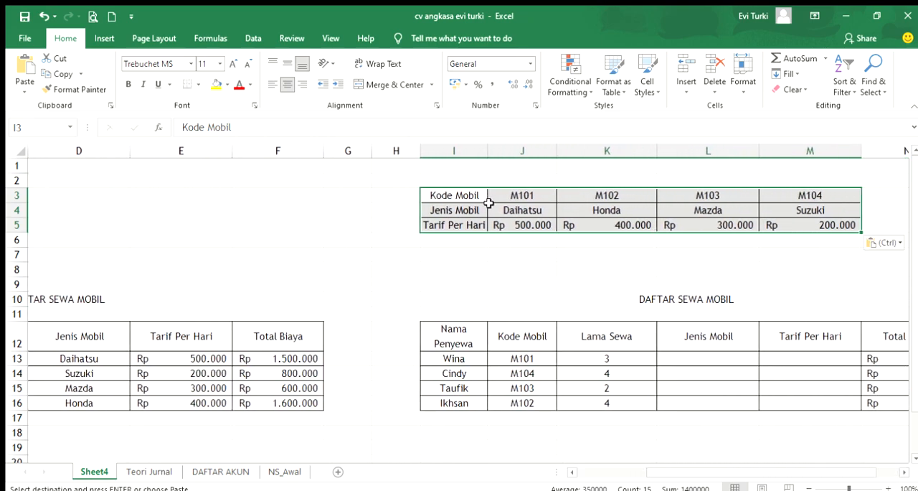
mouse_move(760, 152)
mouse_down()
mouse_move(702, 155)
mouse_move(760, 150)
mouse_up()
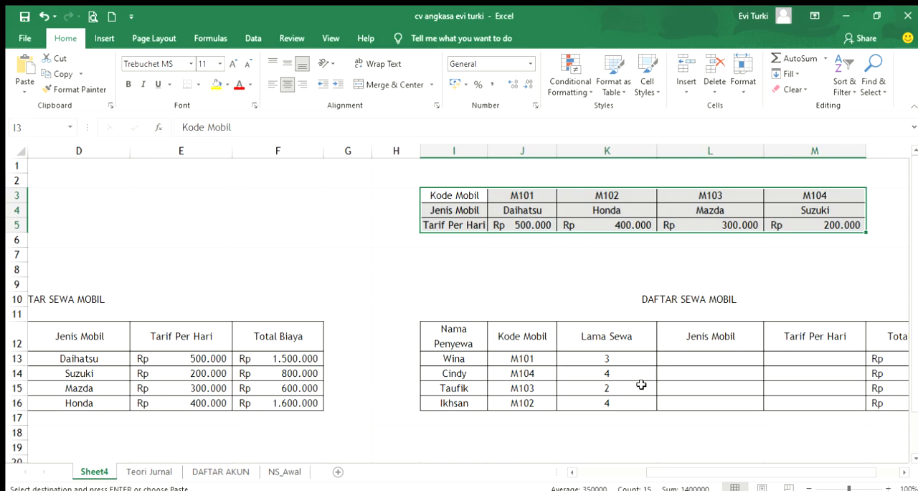
Copy the TABEL MOBIL title from A1 and paste it at I1 above the transposed table
drag(652, 472, 562, 475)
click(154, 165)
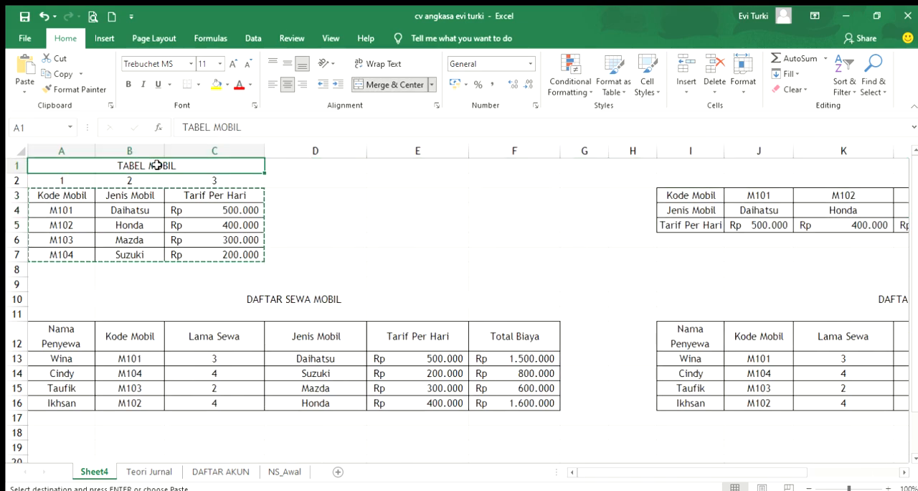
key(ctrl+c)
click(682, 167)
key(ctrl+v)
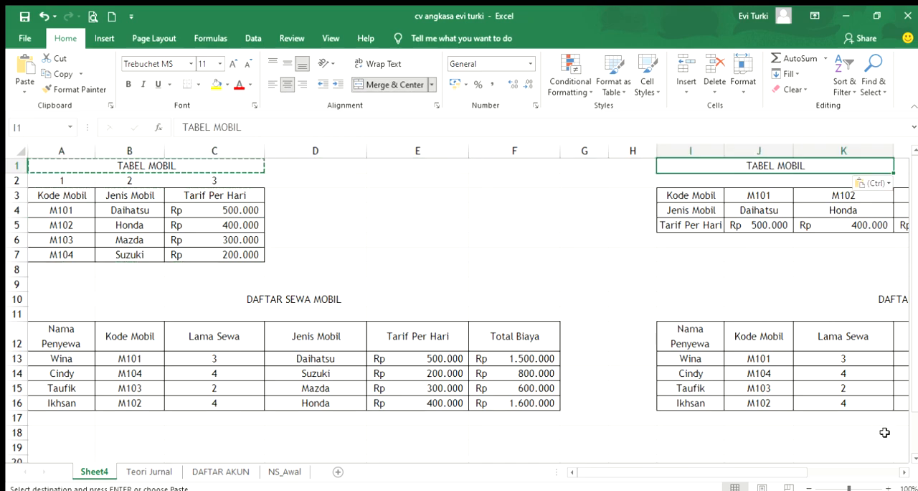
Merge and center the copied TABEL MOBIL title across I1:M1
click(903, 472)
click(903, 471)
drag(720, 167, 752, 161)
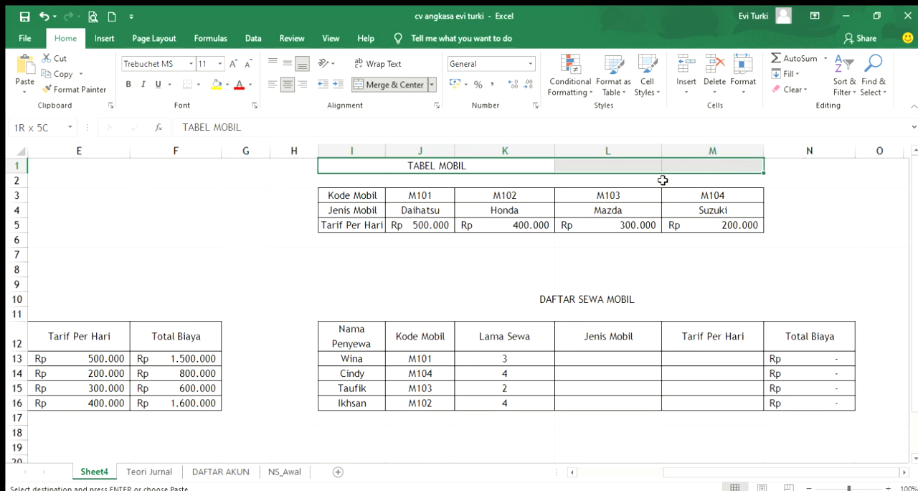
click(395, 84)
click(396, 84)
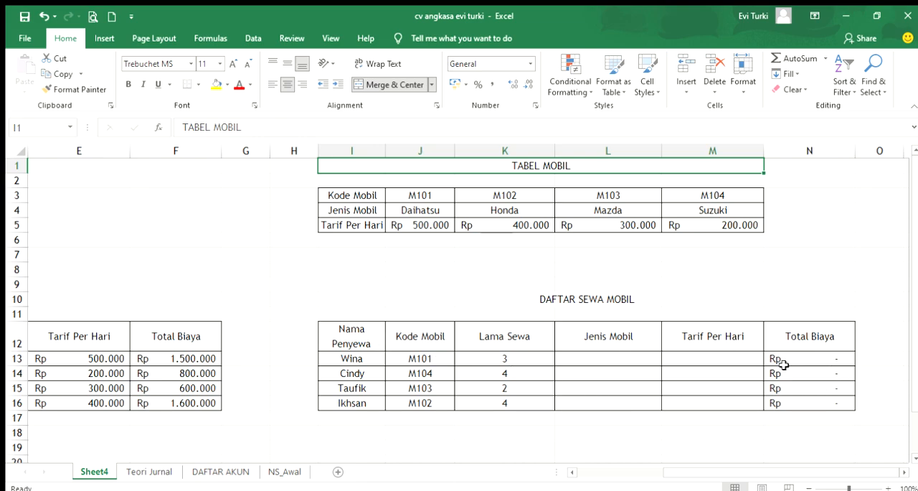
Number the transposed table's rows 1 to 3 in H3:H5 and center the numbers
click(293, 195)
click(298, 218)
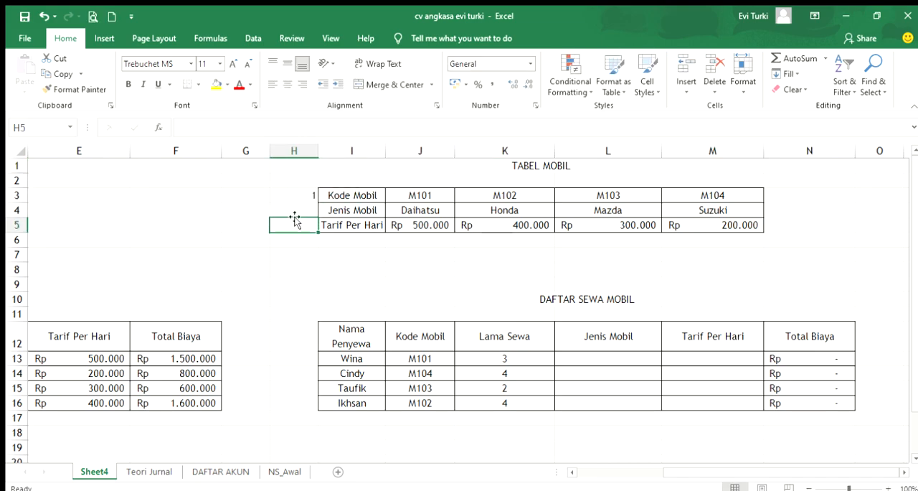
click(281, 194)
drag(317, 203, 315, 230)
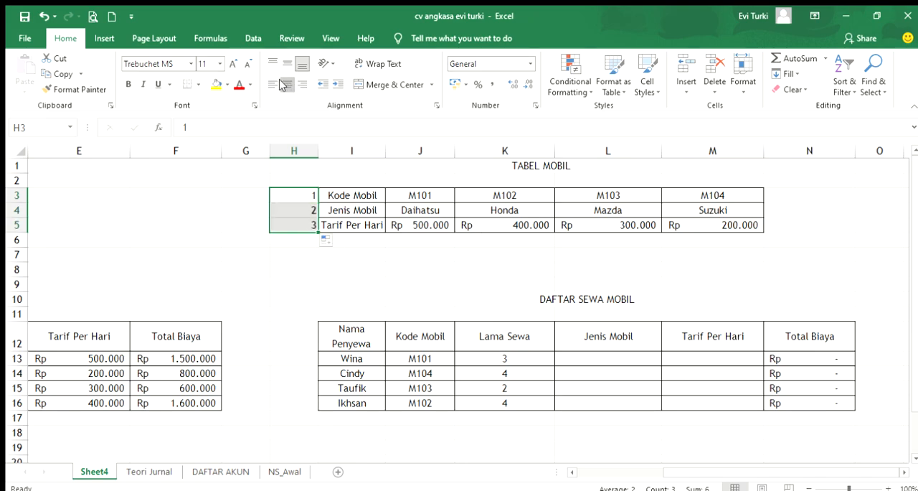
click(362, 287)
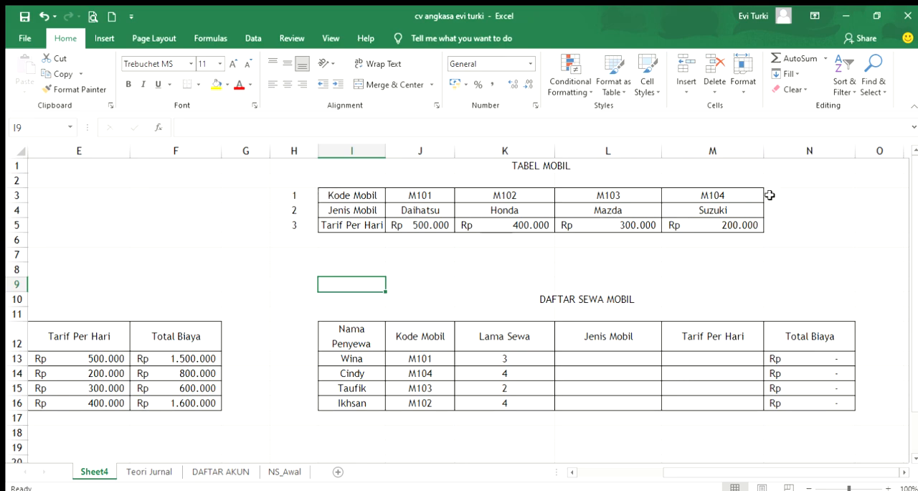
Review the row numbers in H3:H5 and the horizontal TABEL MOBIL range I3:M5
click(304, 195)
click(305, 209)
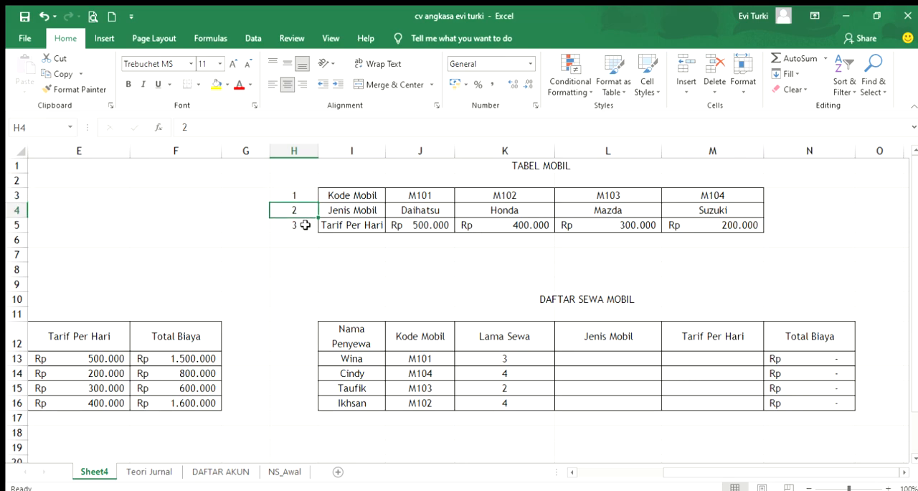
click(305, 224)
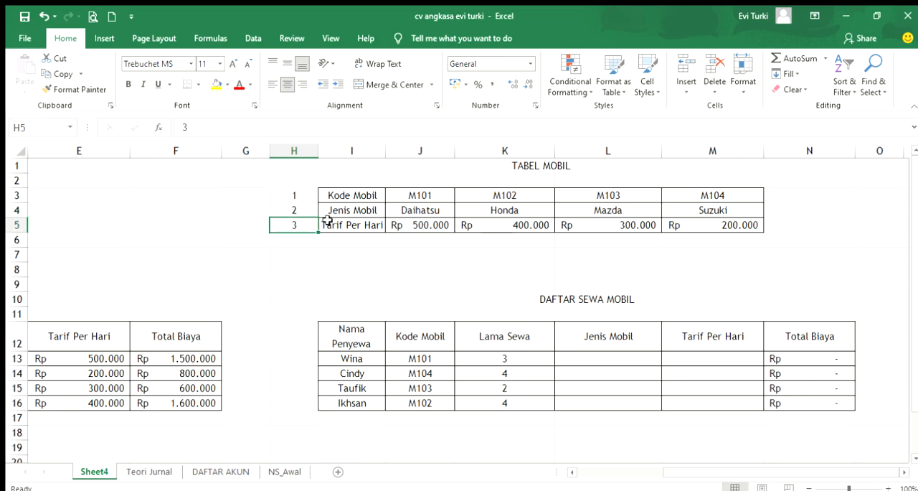
click(447, 266)
click(293, 195)
click(299, 220)
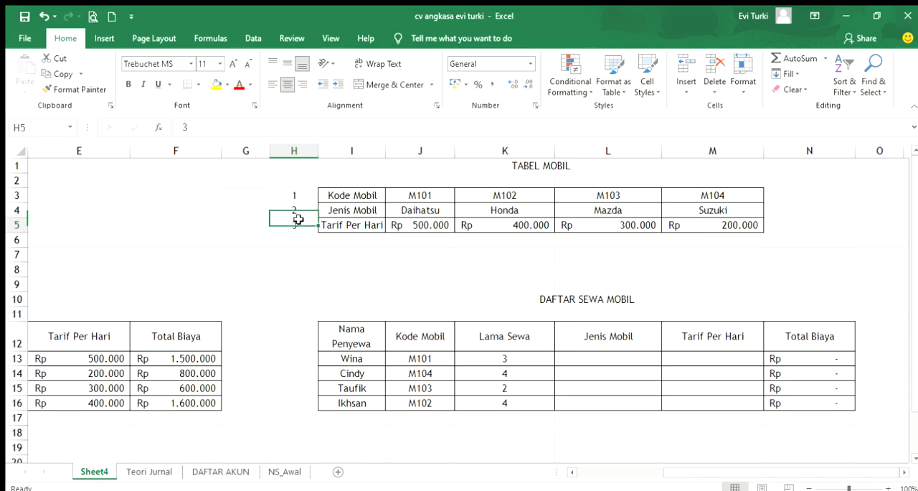
click(293, 208)
click(297, 193)
click(295, 208)
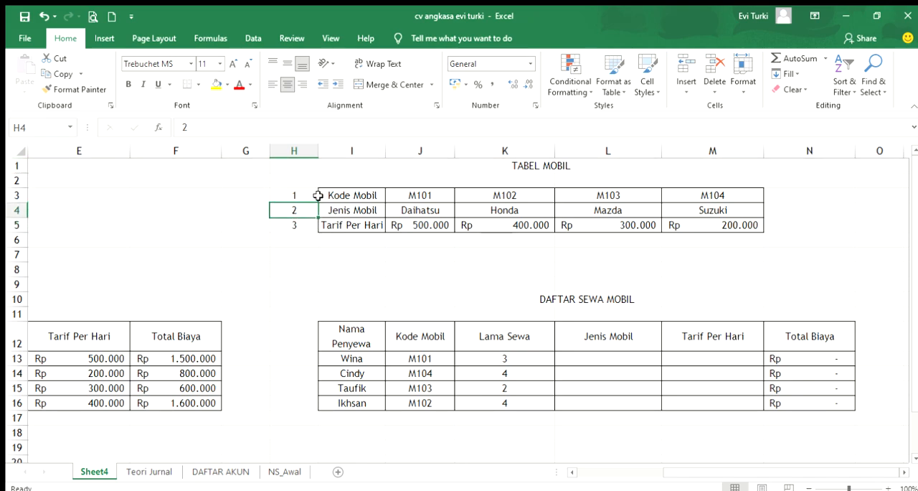
drag(333, 199, 750, 228)
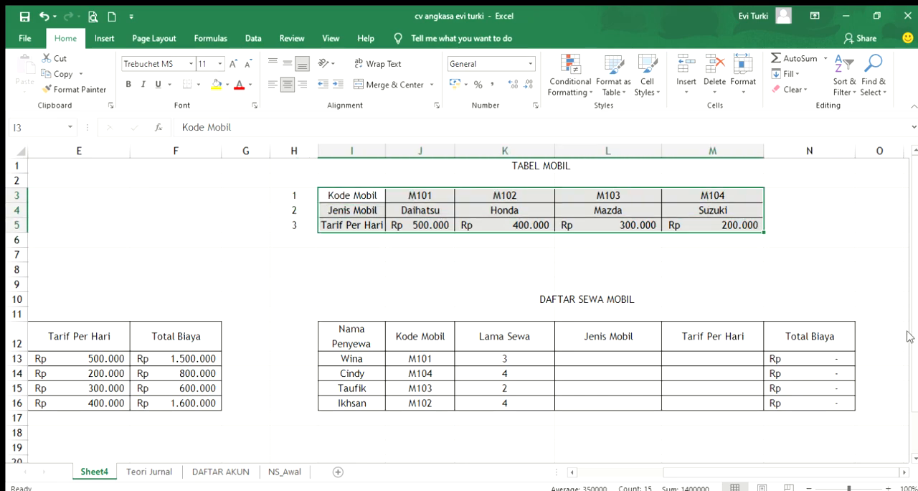
click(853, 263)
Look up Jenis Mobil in L13 with =HLOOKUP(J13;$I$3:$M$5;2)
click(614, 353)
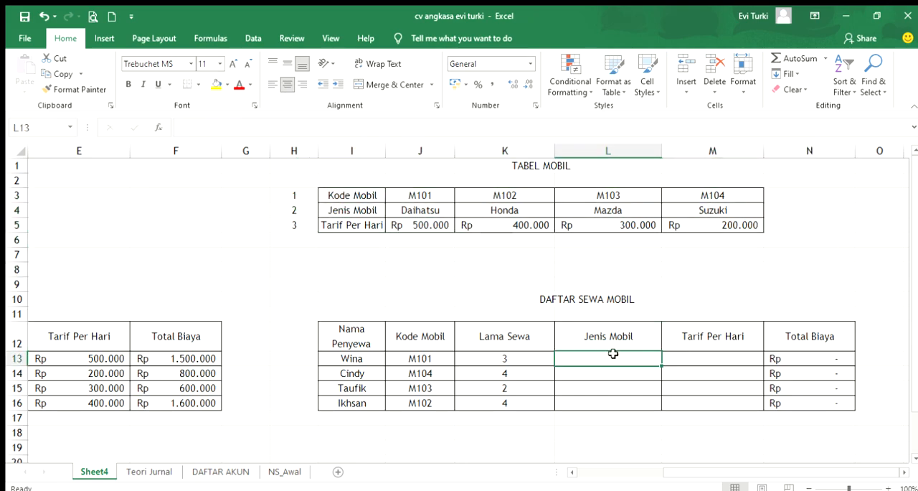
text(=hlookup()
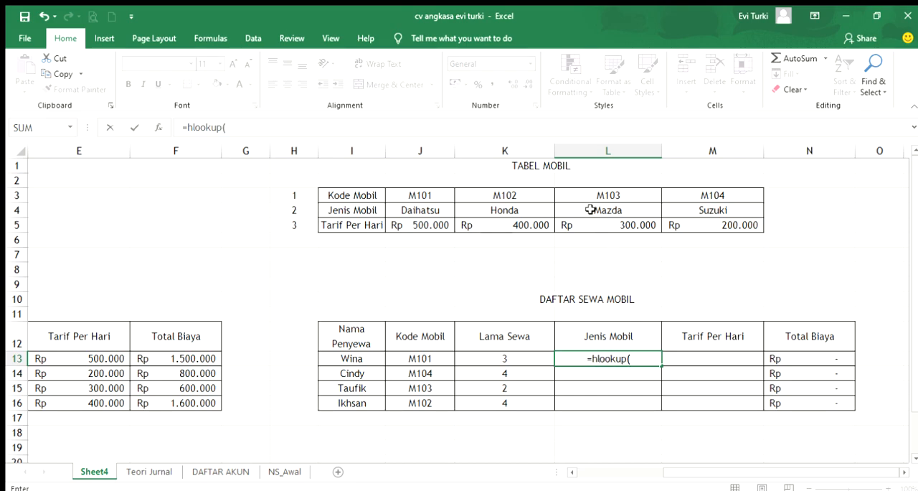
click(428, 360)
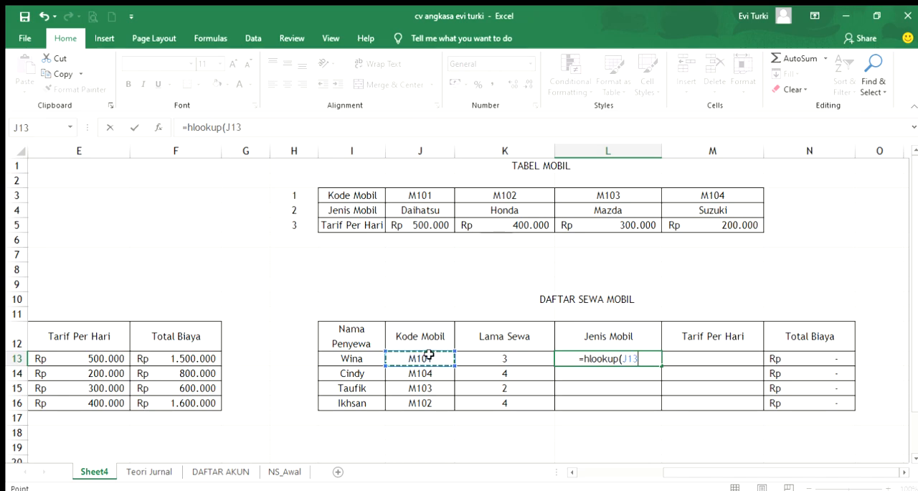
text(;)
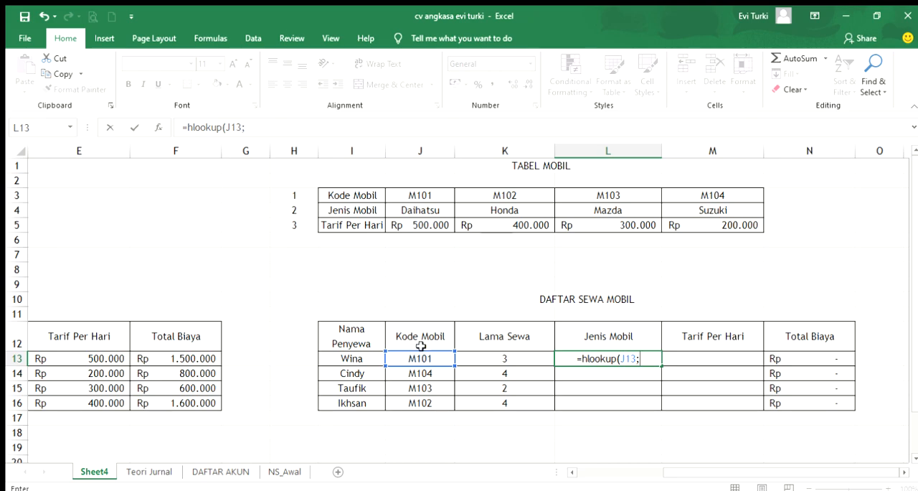
drag(343, 192, 718, 216)
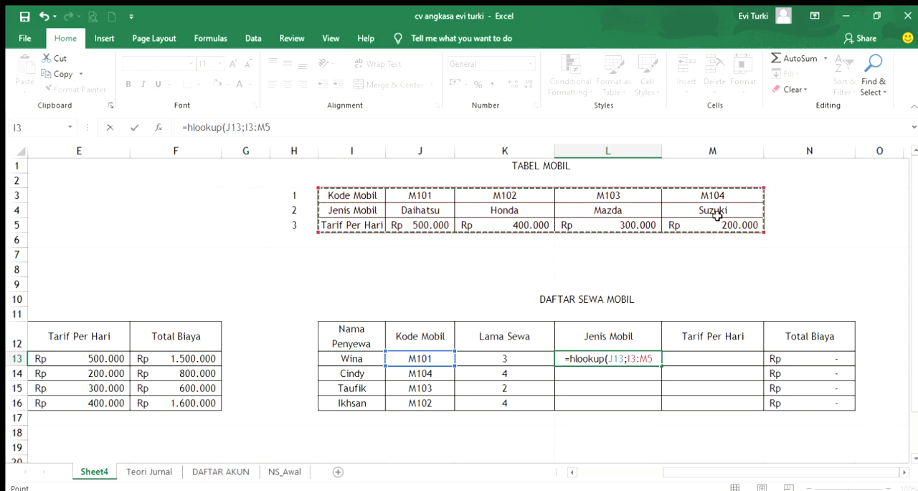
key(F4)
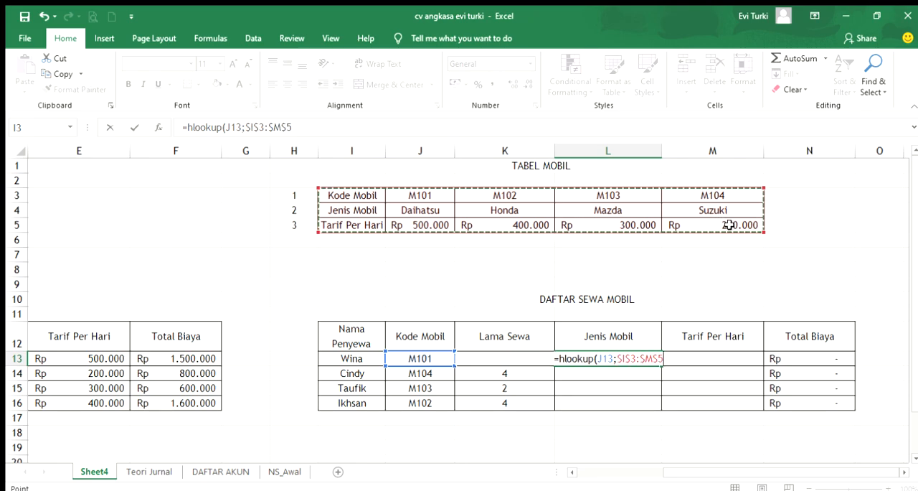
text(;)
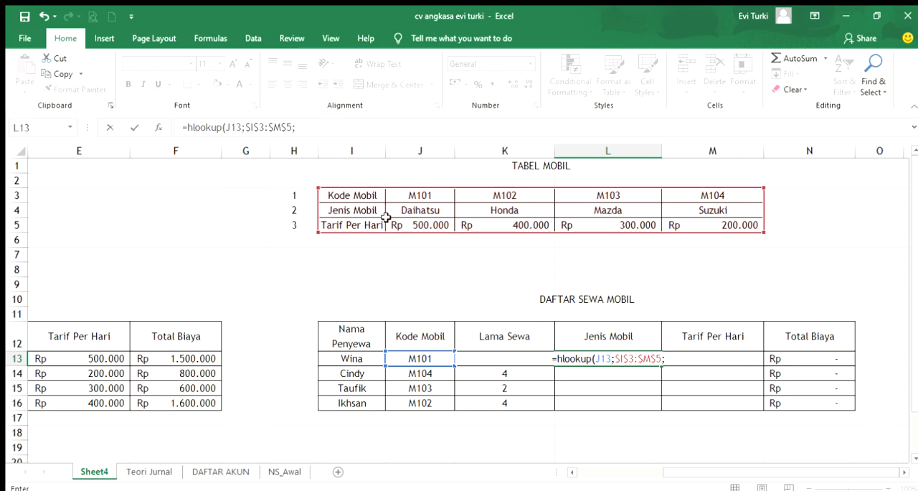
text(2))
key(Return)
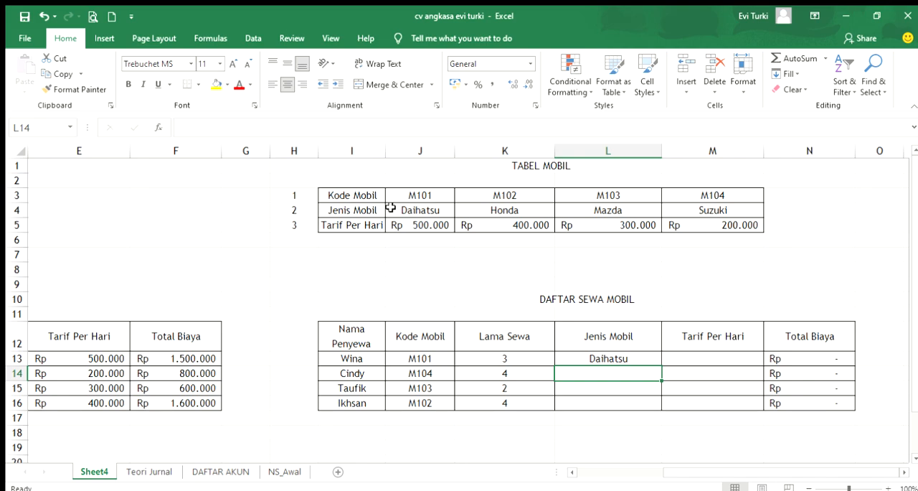
Fill the Jenis Mobil HLOOKUP formula from L13 down to L16
click(656, 358)
drag(661, 365, 658, 406)
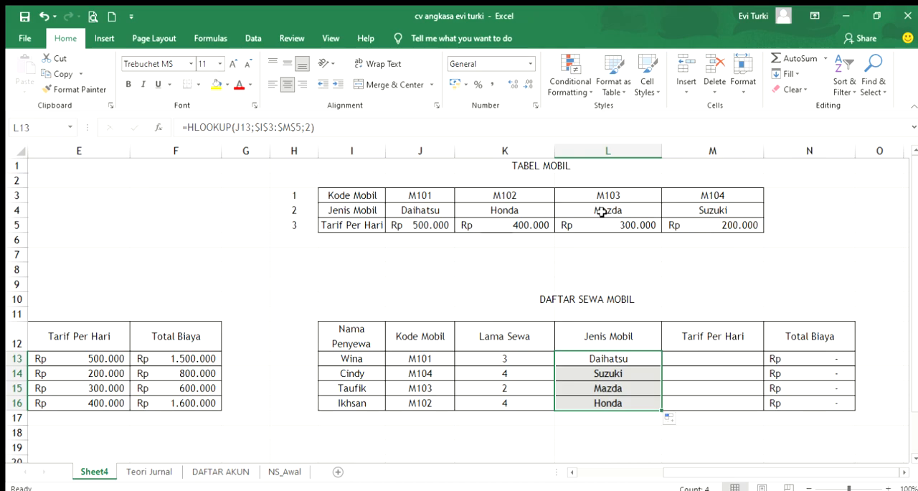
Change the table range in L13's HLOOKUP formula to the relative reference I3:M5
double_click(615, 365)
double_click(620, 356)
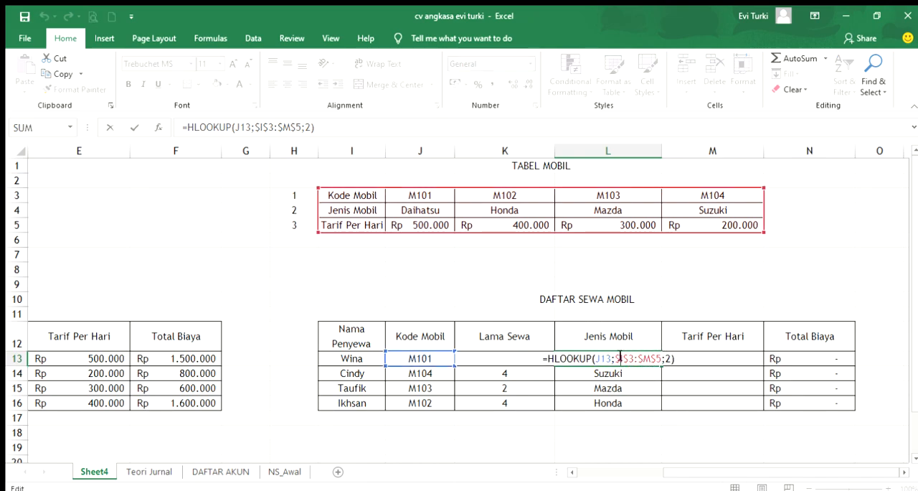
drag(616, 357, 659, 360)
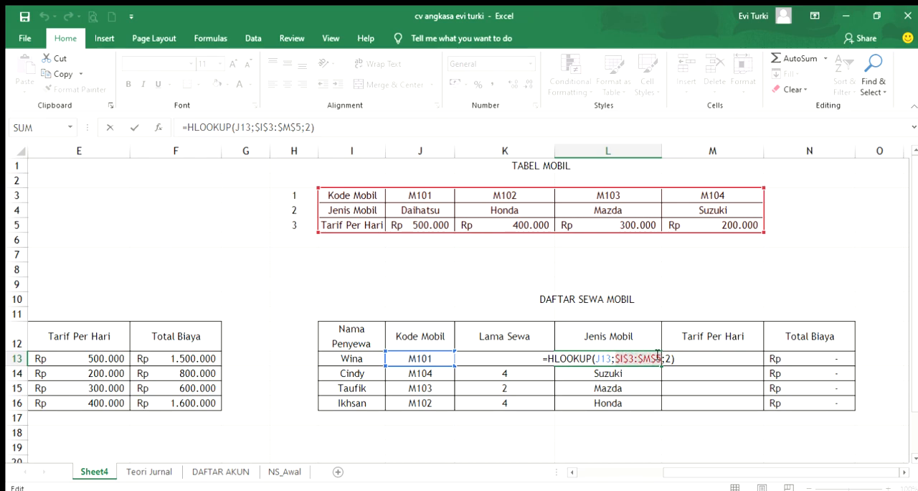
key(F4)
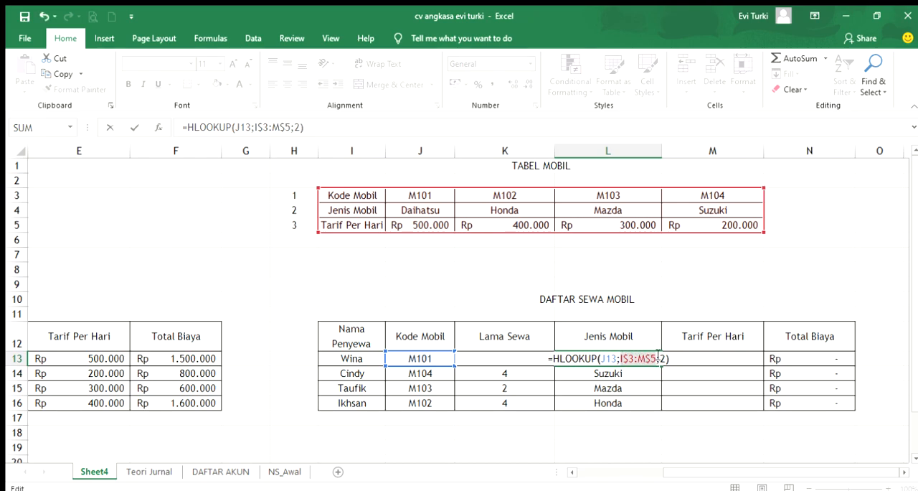
key(F4)
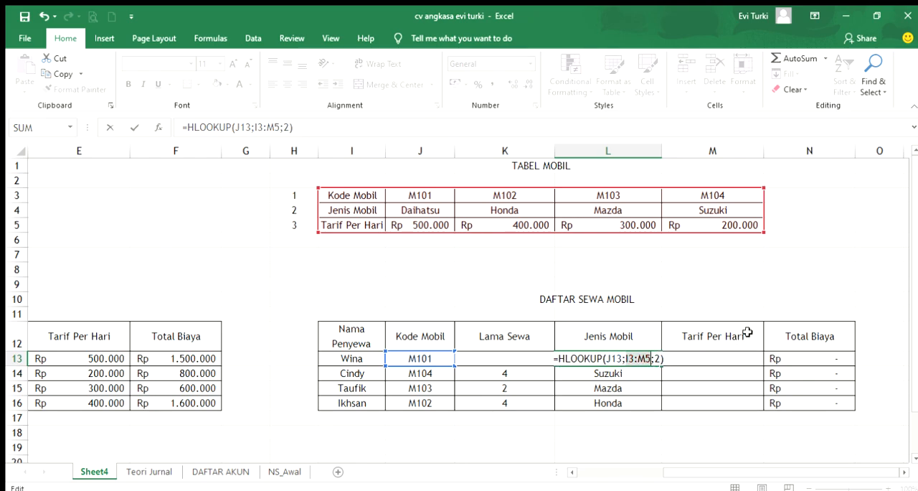
key(Return)
Fill L13's relative-reference formula down to L16 and inspect the range used by the copied formula in L14
click(640, 414)
click(634, 354)
drag(661, 366, 656, 409)
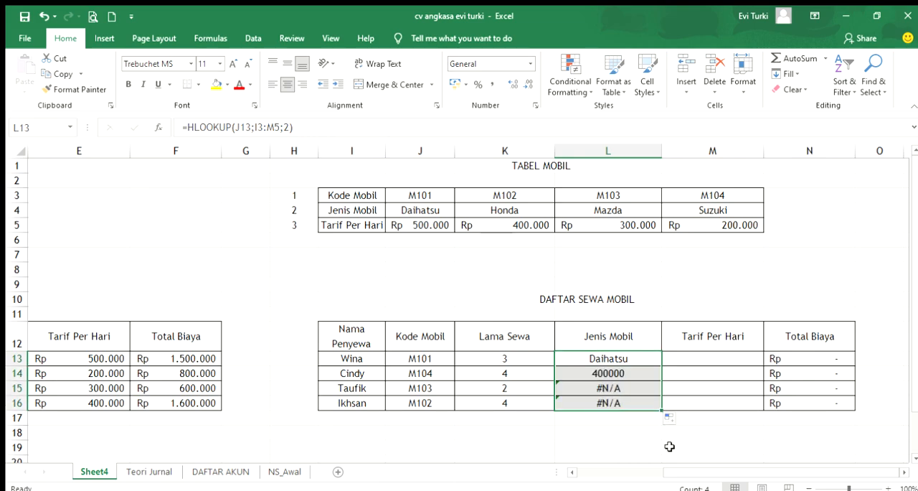
double_click(623, 373)
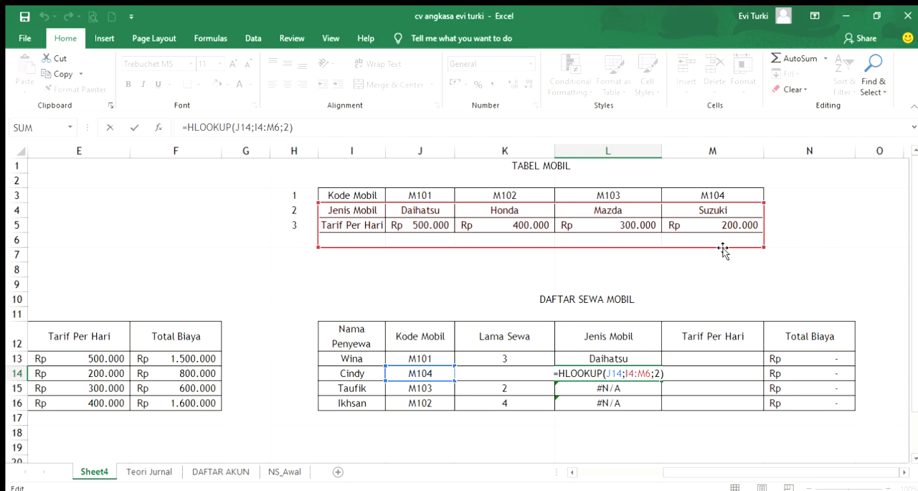
key(Return)
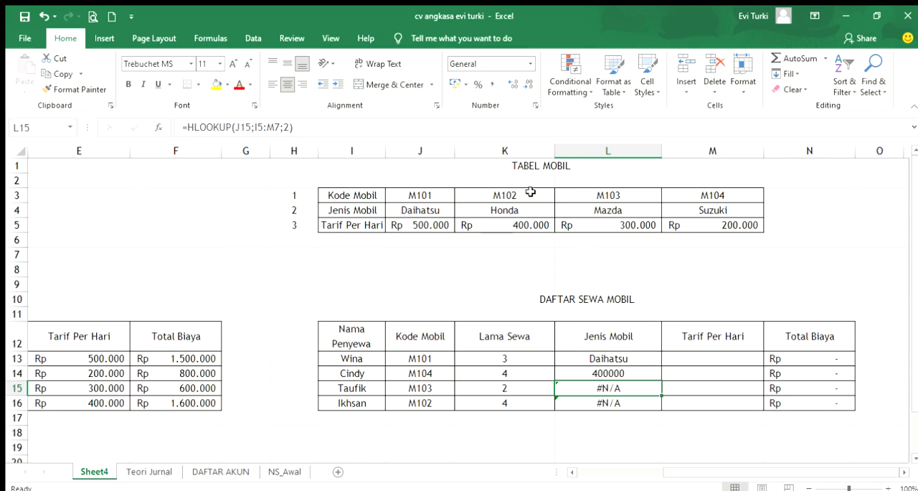
Name the transposed TABEL MOBIL range I3:M5 Kode_Mobil
drag(339, 195, 734, 224)
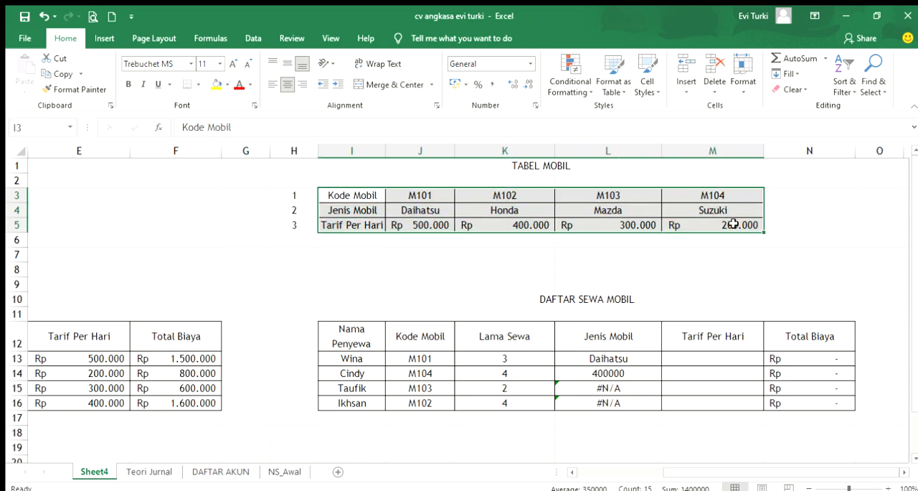
click(360, 195)
drag(360, 195, 706, 218)
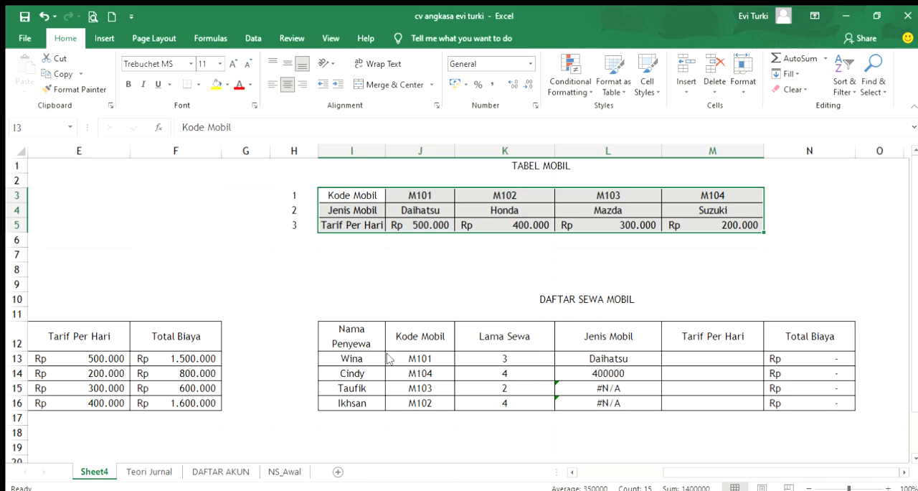
click(446, 440)
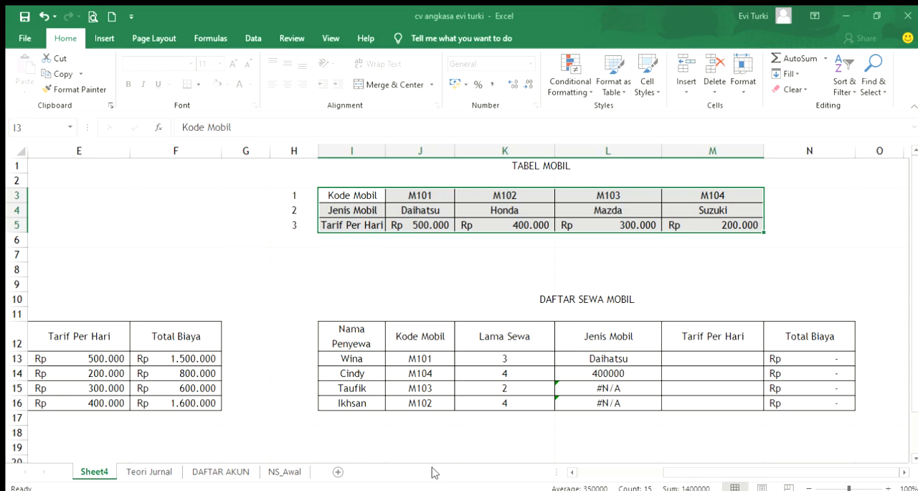
click(359, 247)
drag(353, 195, 702, 223)
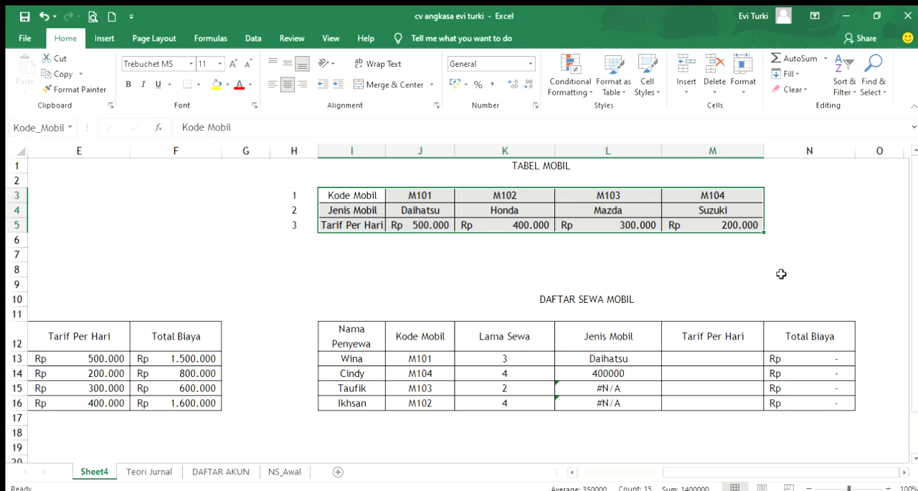
Look up Jenis Mobil in L13 with =HLOOKUP(J13;Kode_Mobil;2) and fill the formula down to L16
click(620, 359)
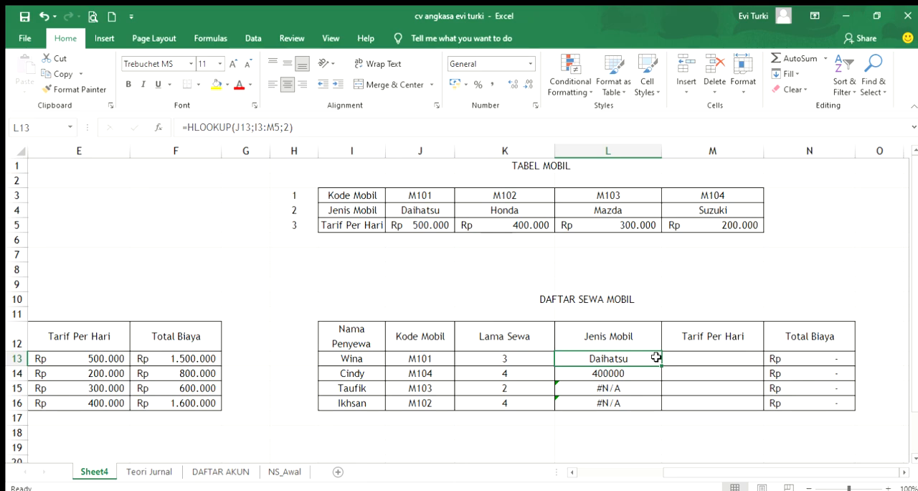
text(=hlookup()
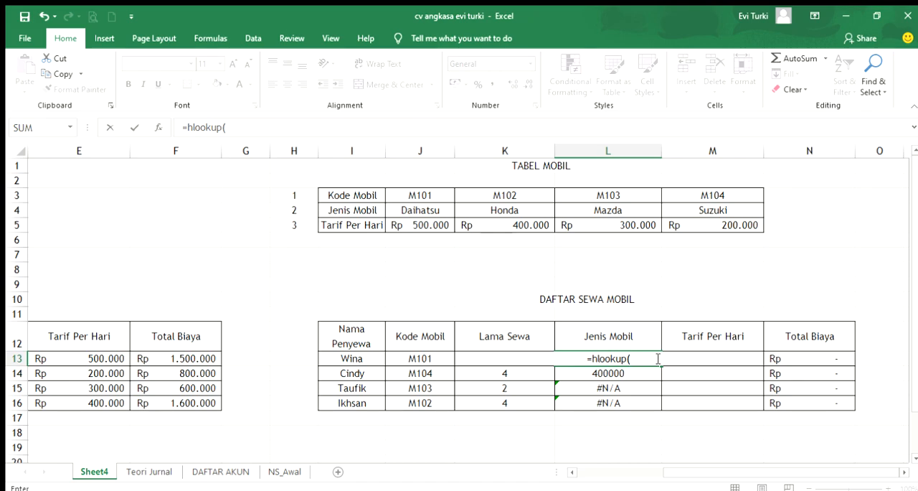
click(421, 359)
text(;)
drag(368, 199, 699, 213)
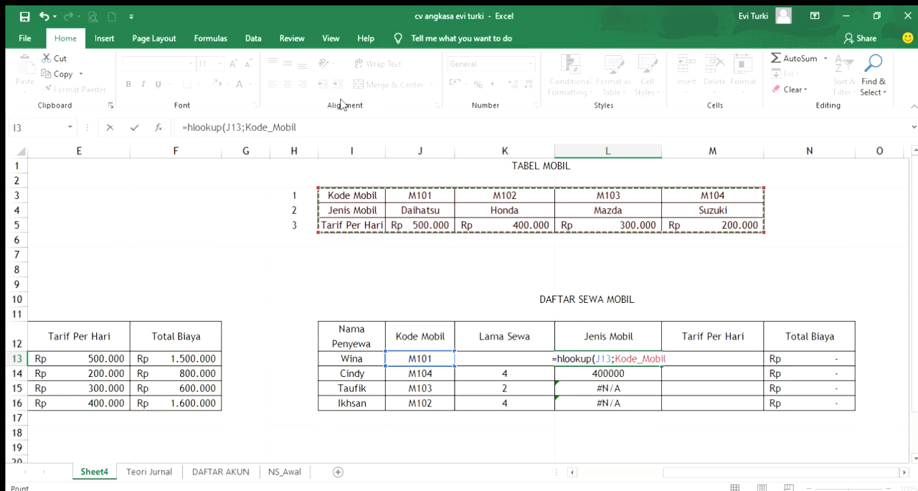
text(;2))
key(Return)
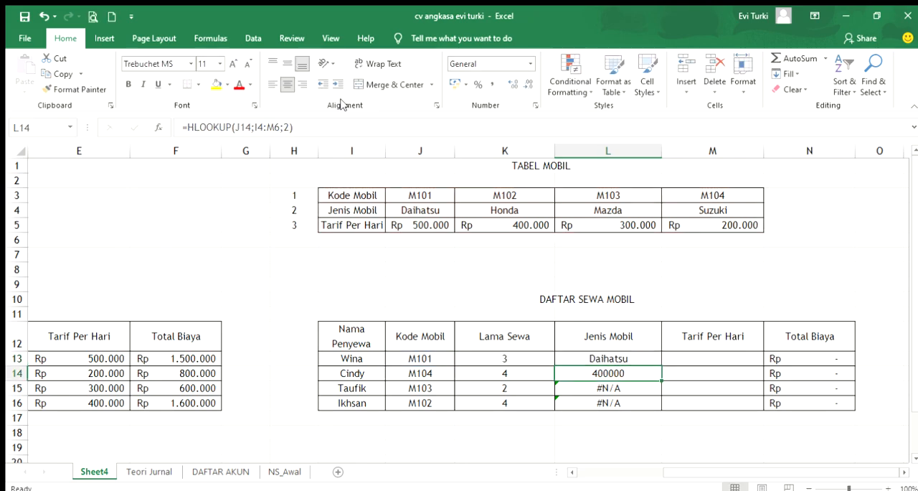
click(648, 358)
drag(660, 366, 653, 406)
Look up Tarif Per Hari in M13 with =HLOOKUP(J13;Kode_Mobil;3) and fill the formula down to M16
click(727, 354)
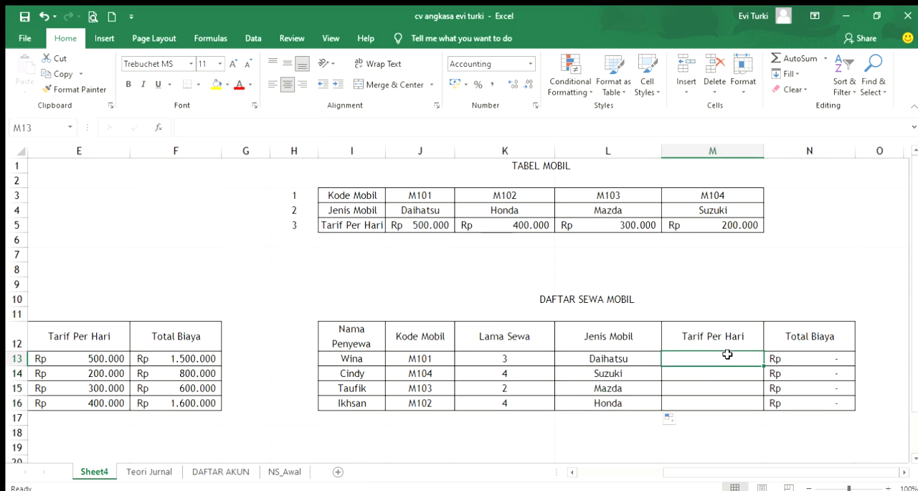
text(=h)
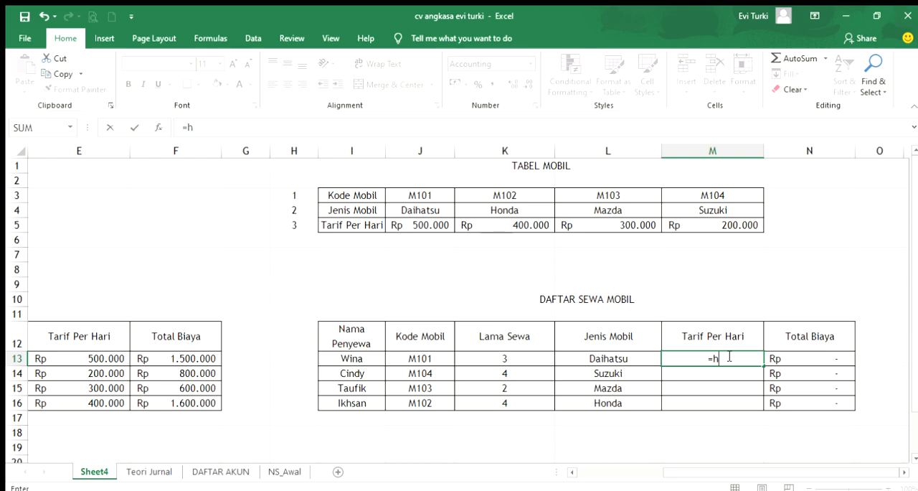
text(lookup()
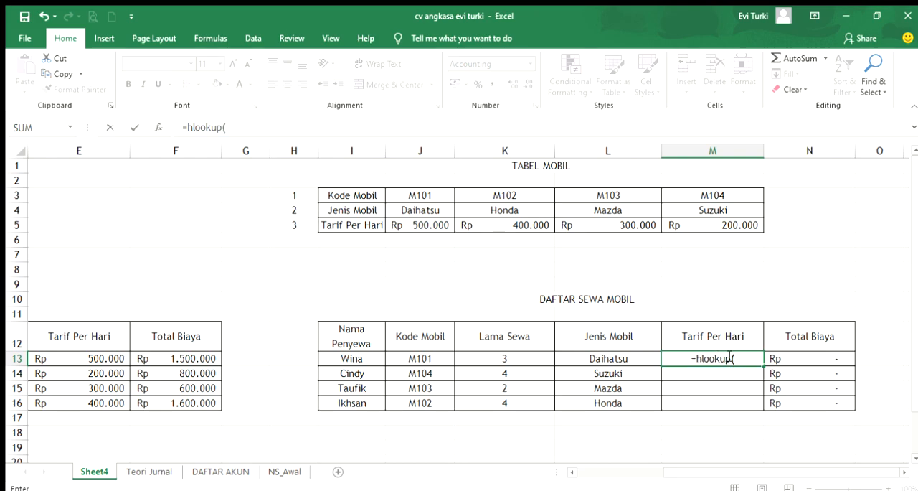
click(414, 357)
text(;)
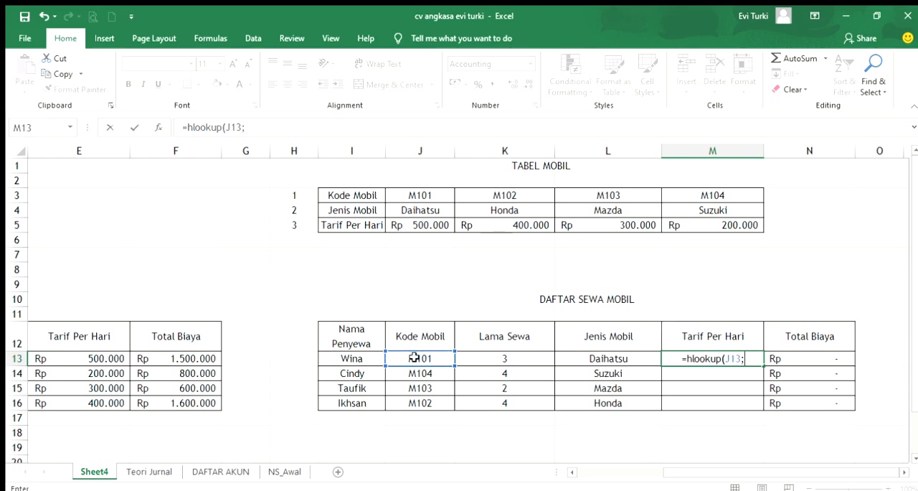
drag(354, 197, 702, 225)
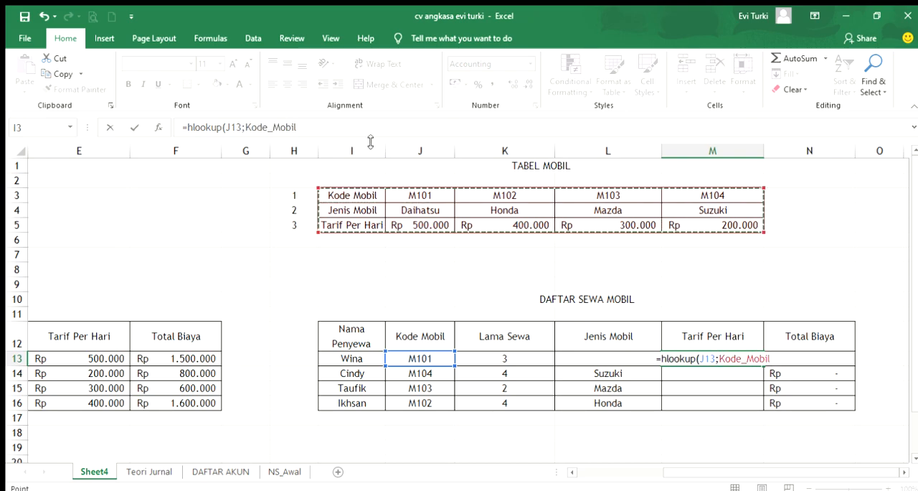
text(;3)
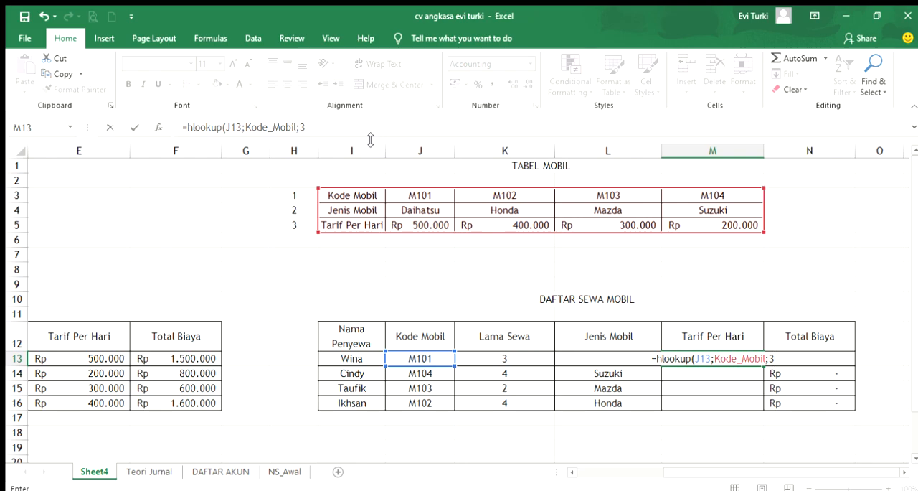
text())
key(Return)
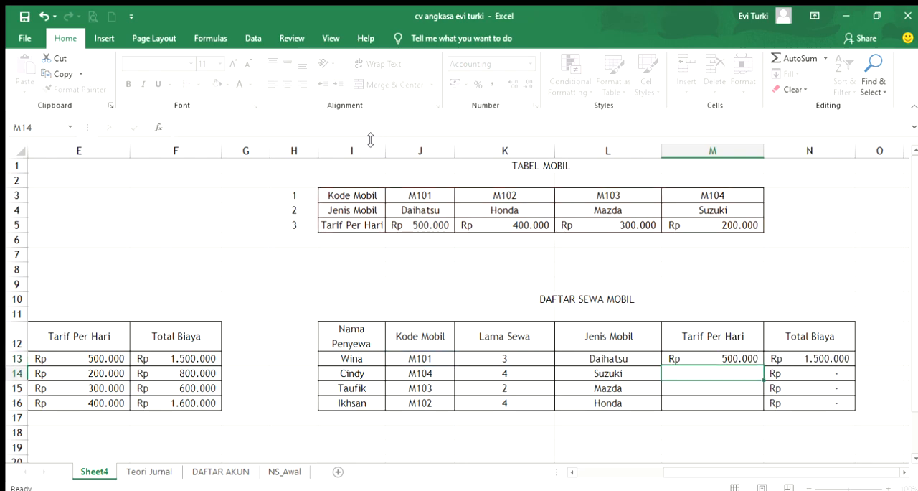
click(753, 361)
drag(763, 365, 753, 403)
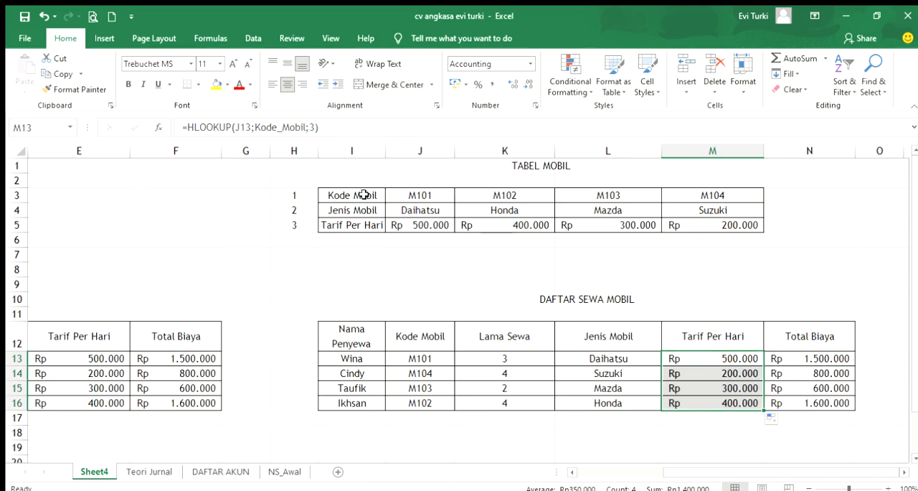
Review the named range I3:M5, the VLOOKUP formula in D13 and the theory question starting in A21
drag(338, 196, 681, 226)
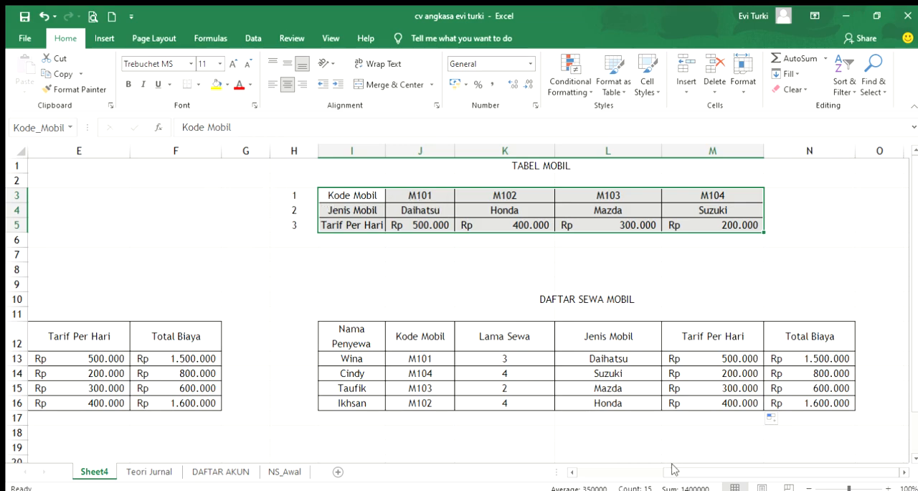
drag(674, 474, 577, 475)
click(306, 359)
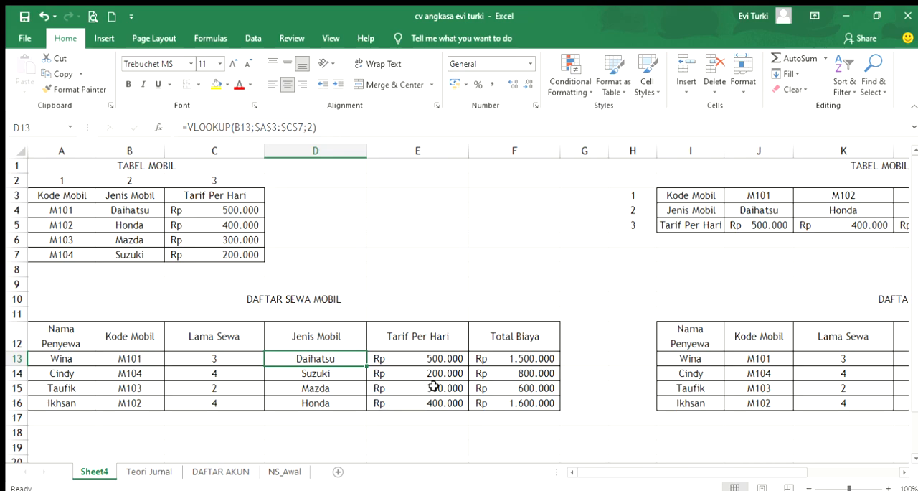
scroll(494, 248, down, 2)
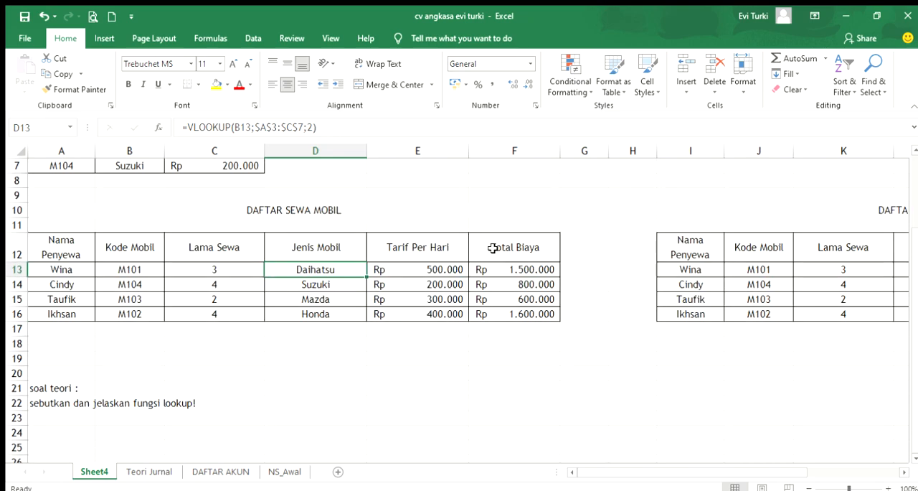
scroll(467, 307, up, 1)
scroll(550, 215, down, 1)
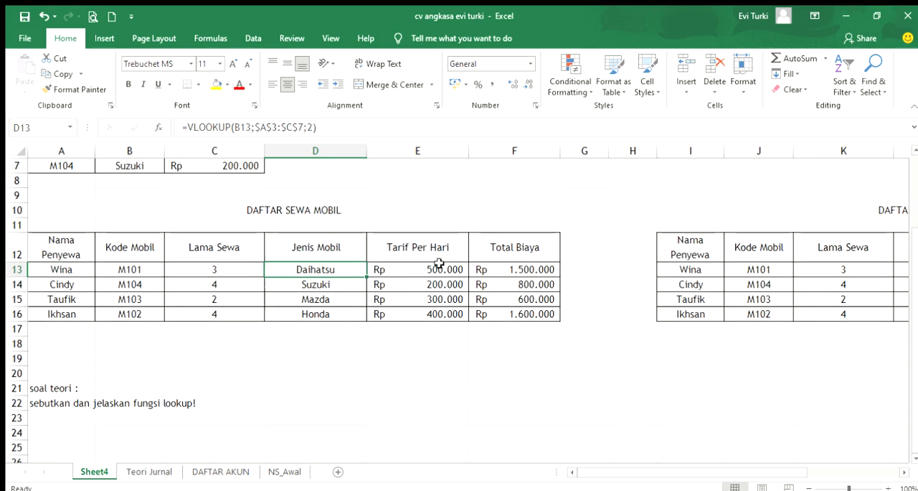
click(51, 388)
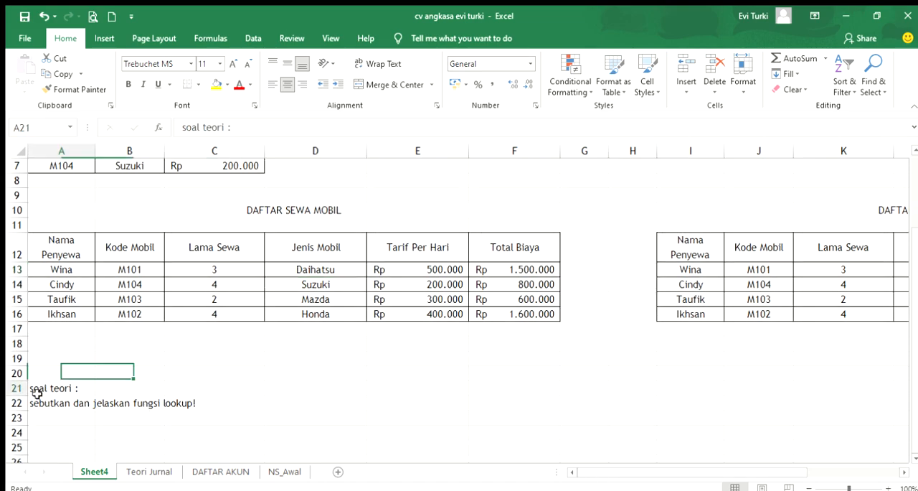